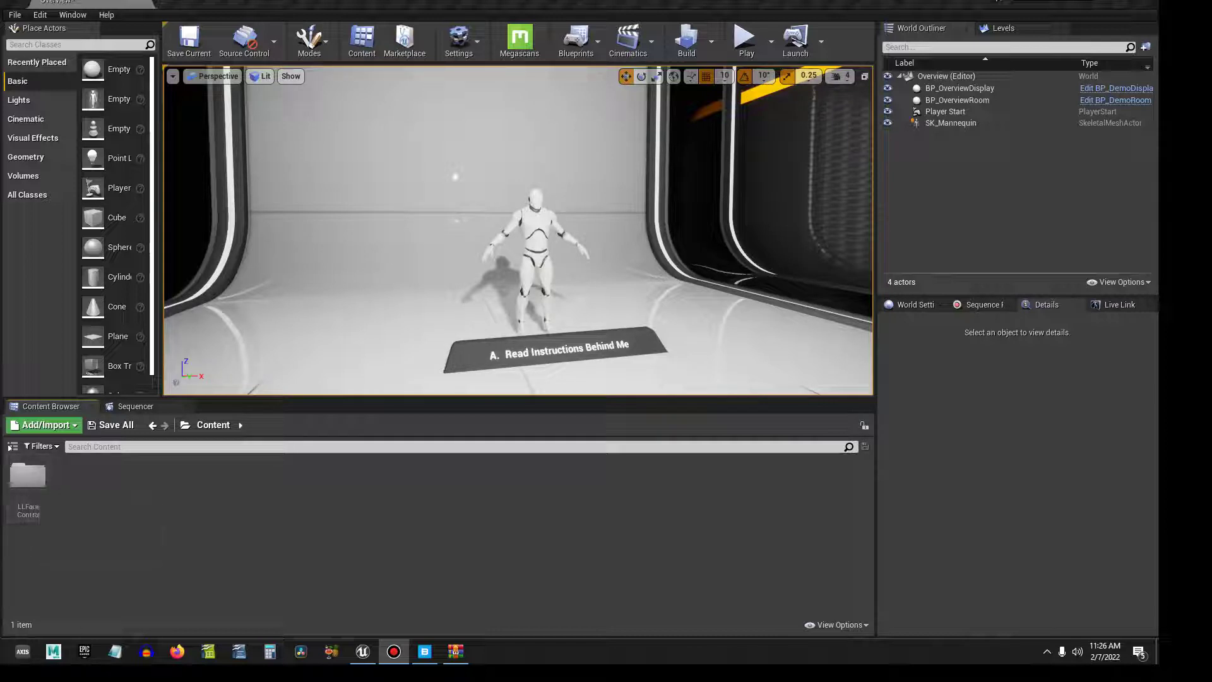
Look through the LLFaceControl folder's Assets and Demo subfolders, and return to the Content root
double_click(28, 474)
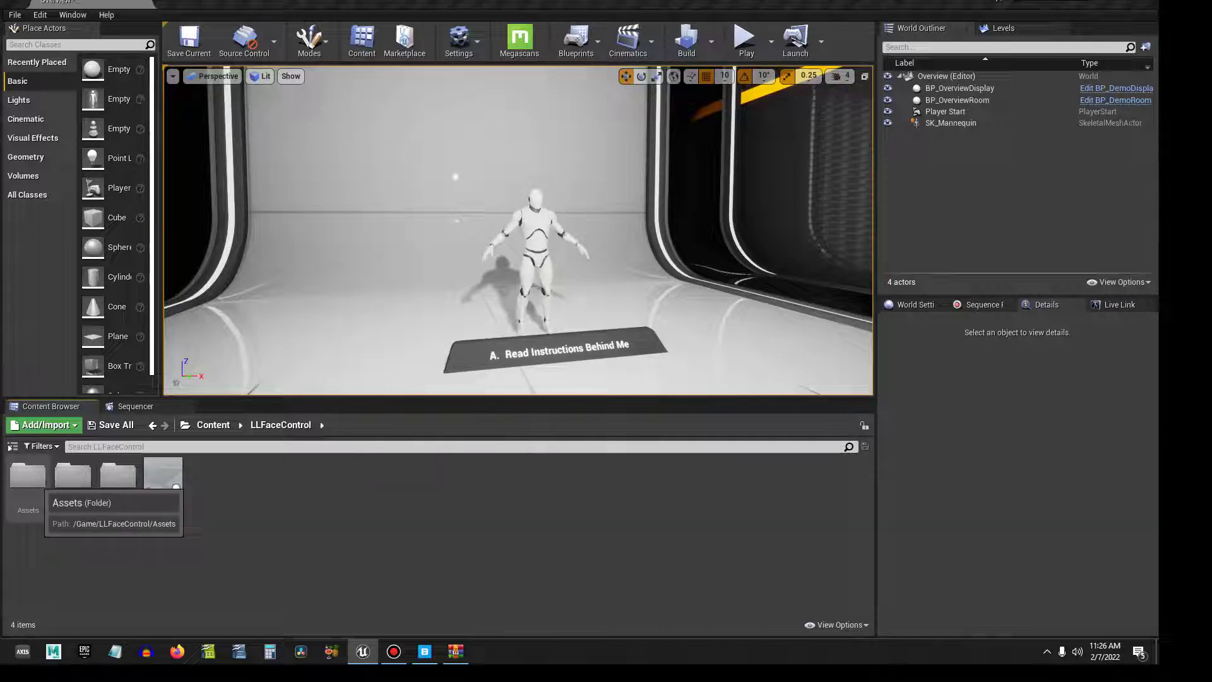
double_click(27, 475)
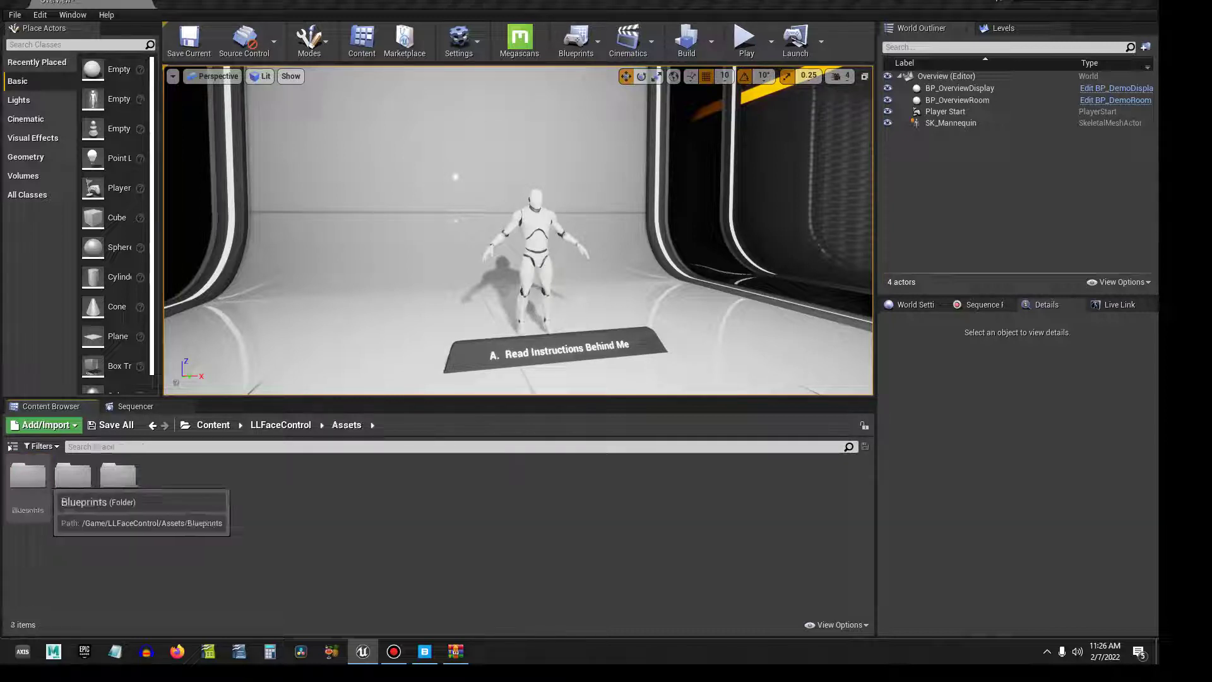
left_click(281, 425)
double_click(117, 475)
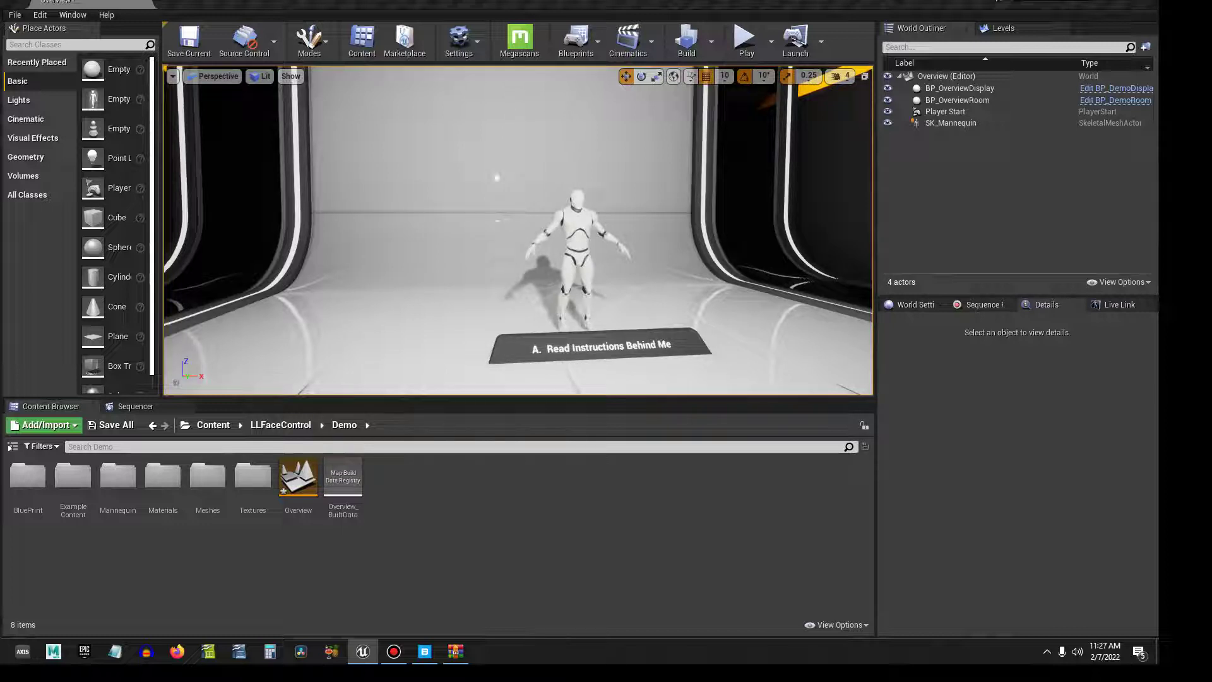
left_click(214, 425)
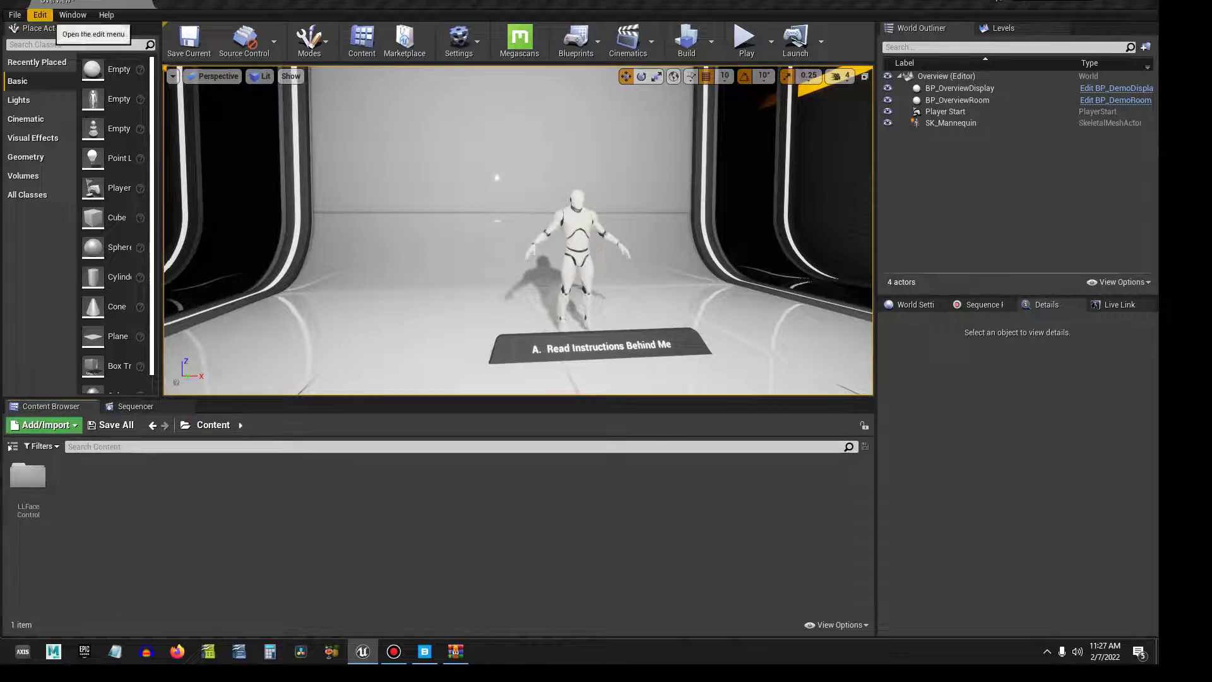
Search the project's plugins for "arkit" to check that the Apple ARKit and face support plugins are enabled
left_click(39, 15)
left_click(66, 208)
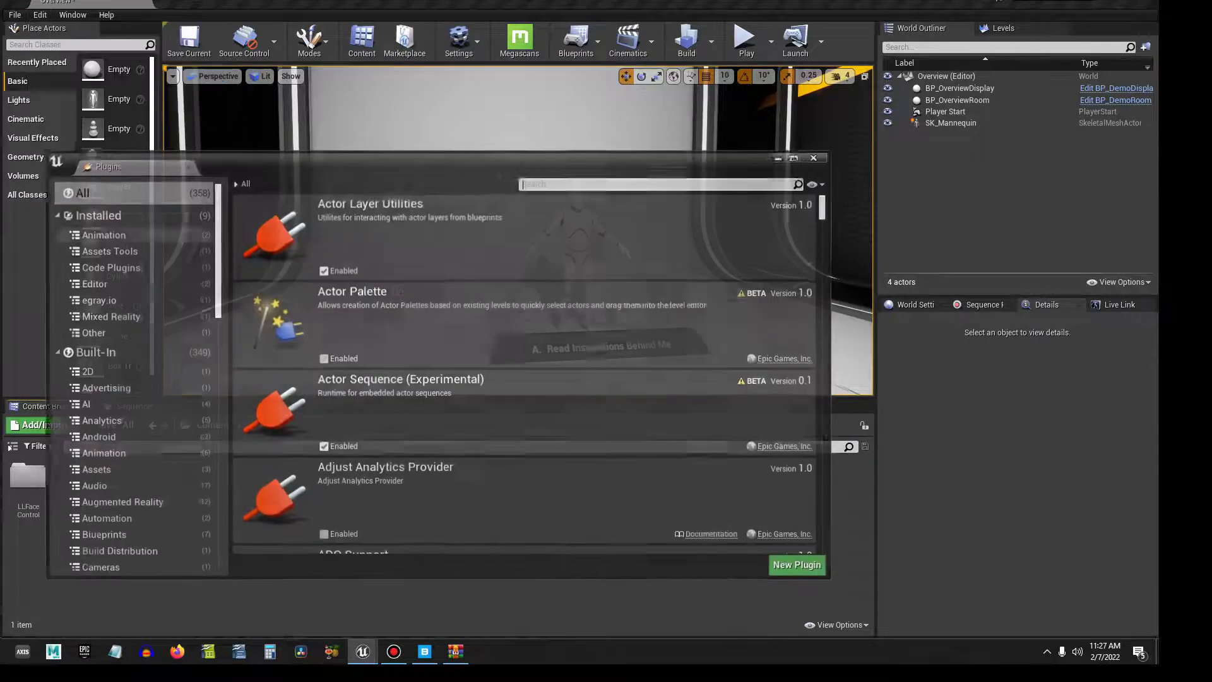
type("arkit")
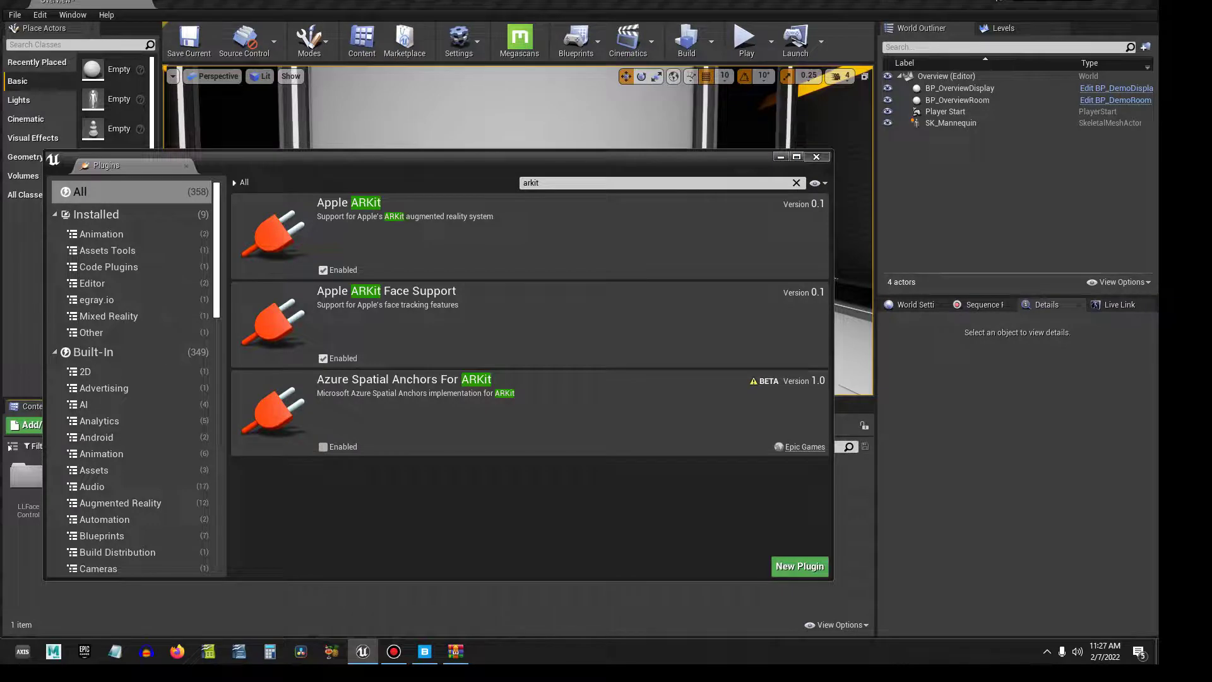
left_click(816, 156)
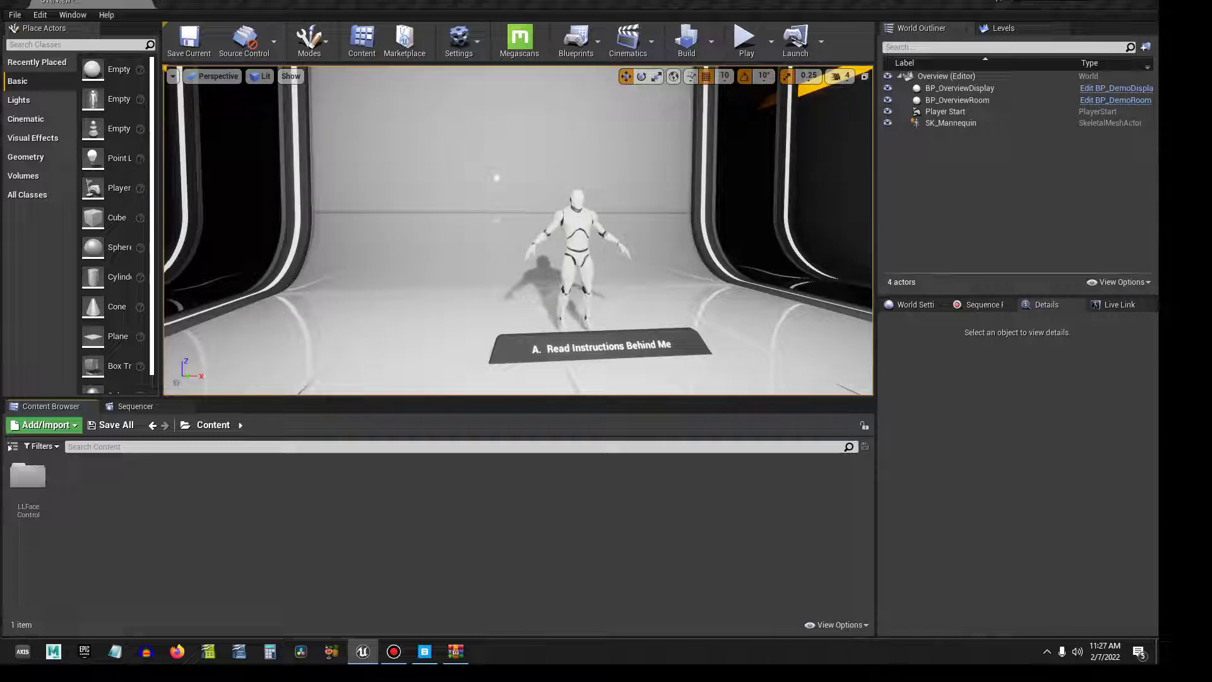
Switch to Quixel Bridge and export the downloaded Cooper MetaHuman to the Unreal project
left_click(424, 651)
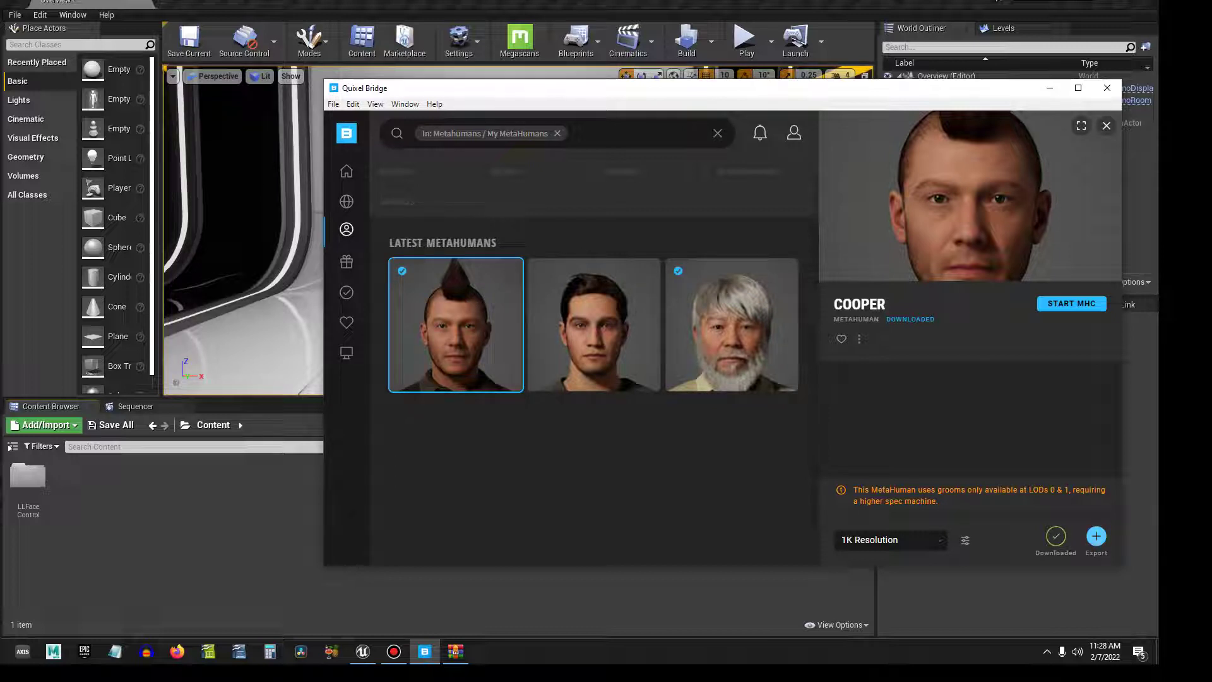
left_click(1096, 536)
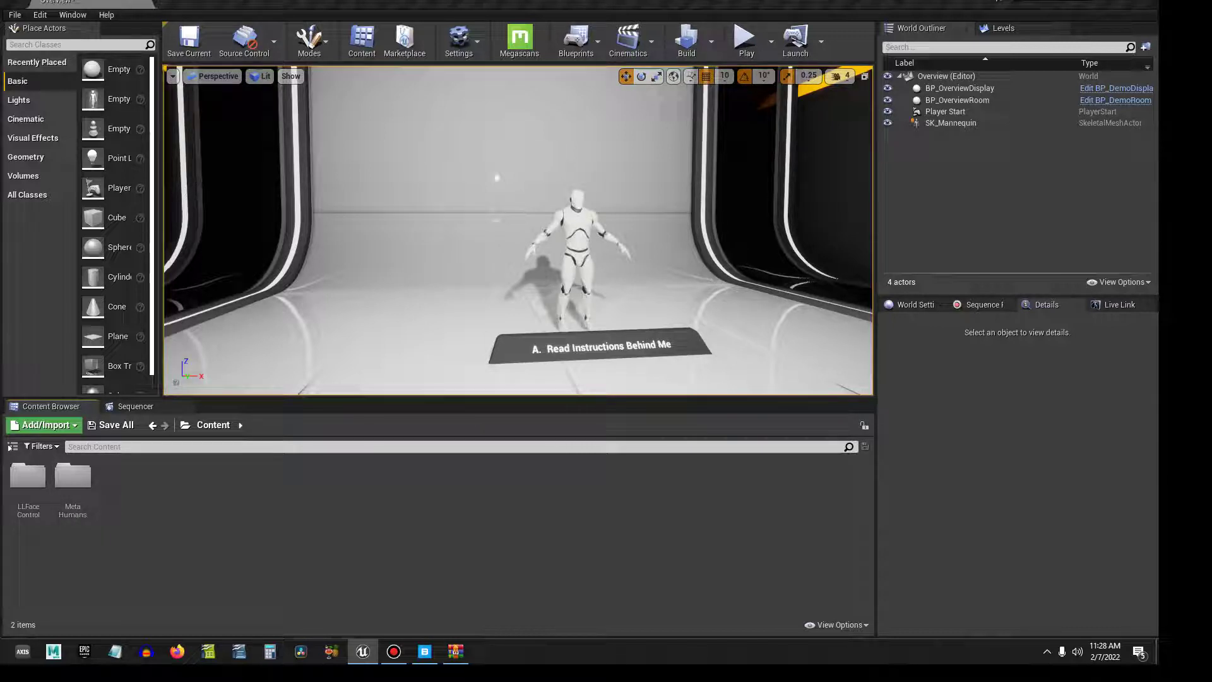
Open the LL_Face_Control_AB animation blueprint from LLFaceControl/Assets/Blueprints
double_click(27, 475)
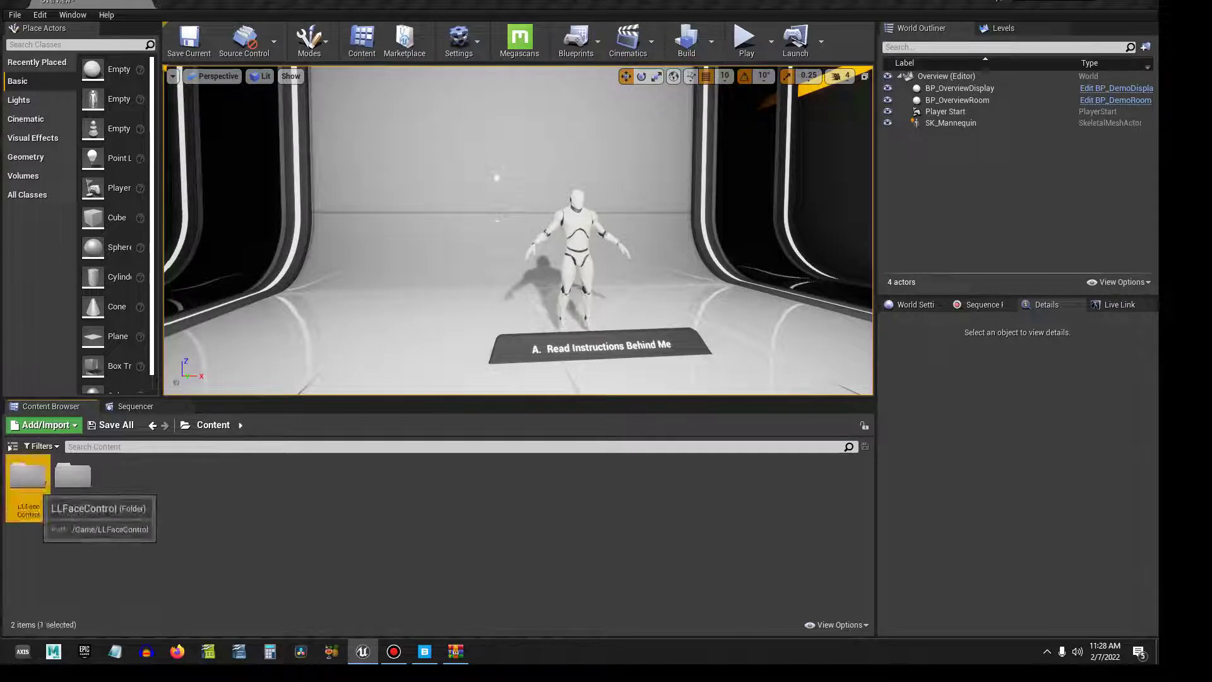
double_click(27, 475)
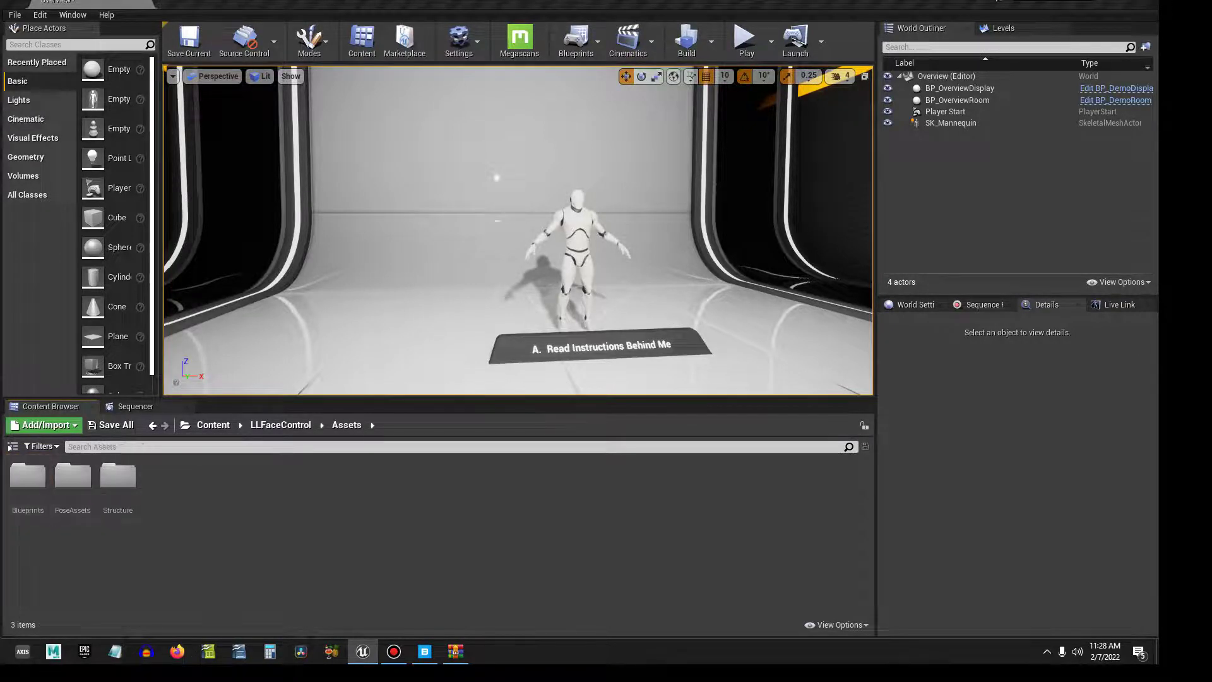
double_click(28, 475)
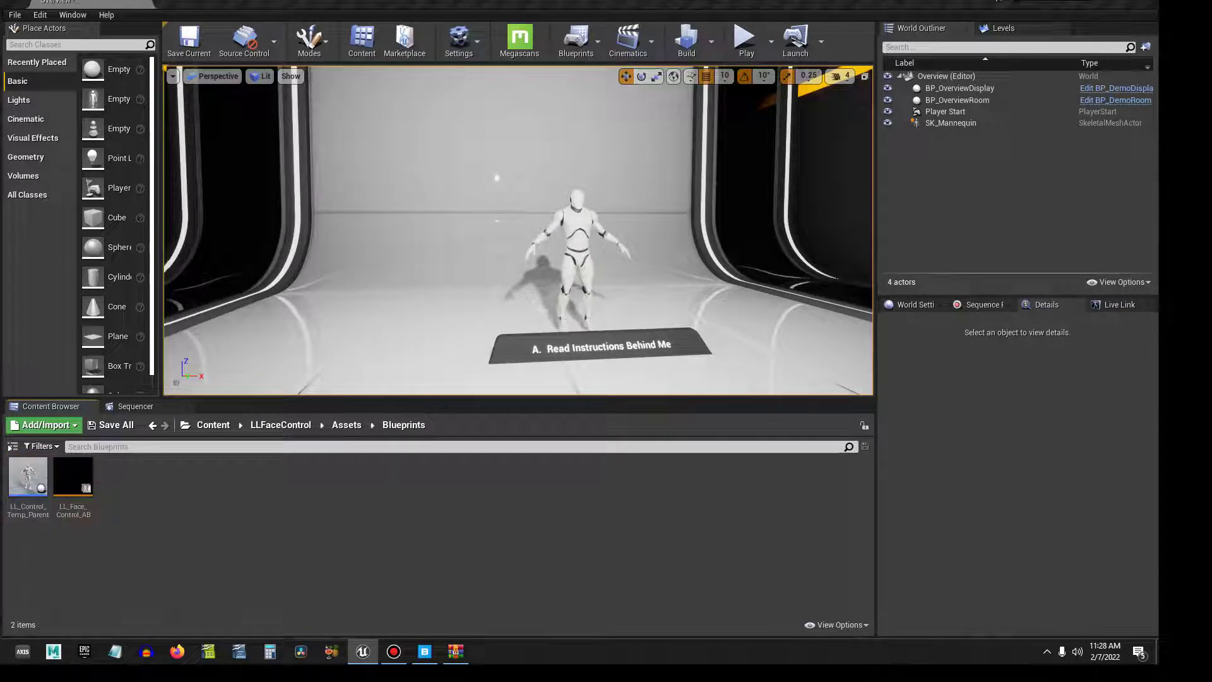
double_click(73, 478)
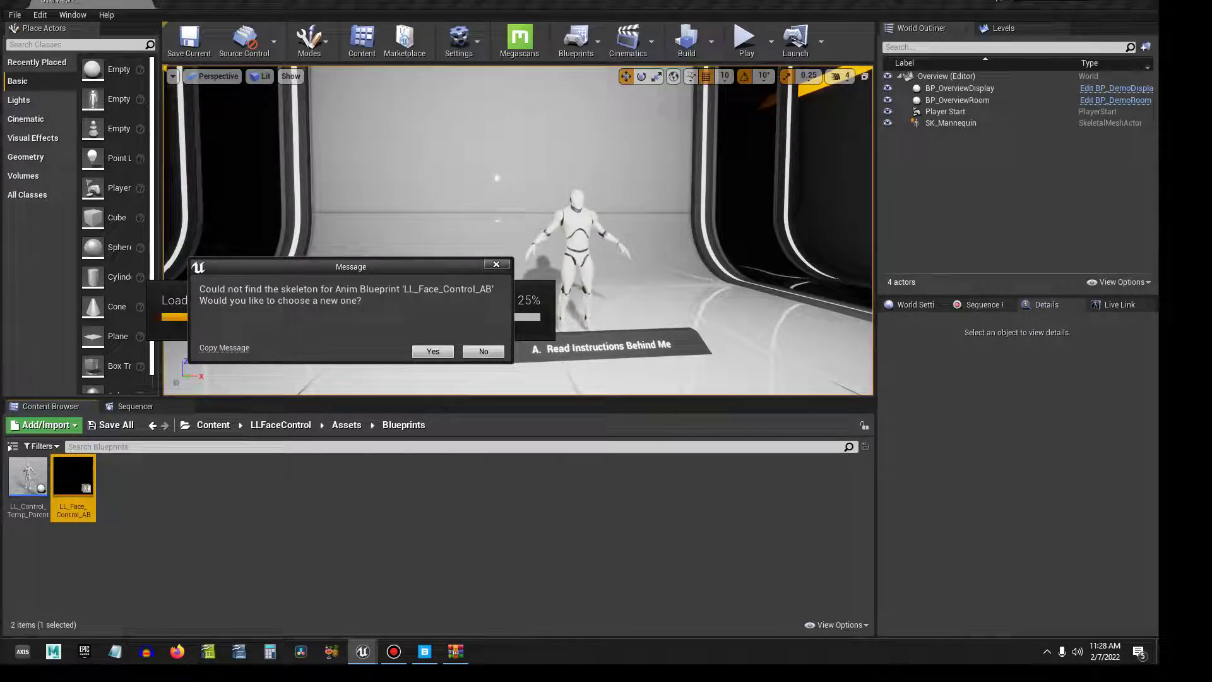
Choose a new skeleton for LL_Face_Control_AB and retarget it to Face_Archetype_Skeleton with referenced assets remapped
left_click(433, 351)
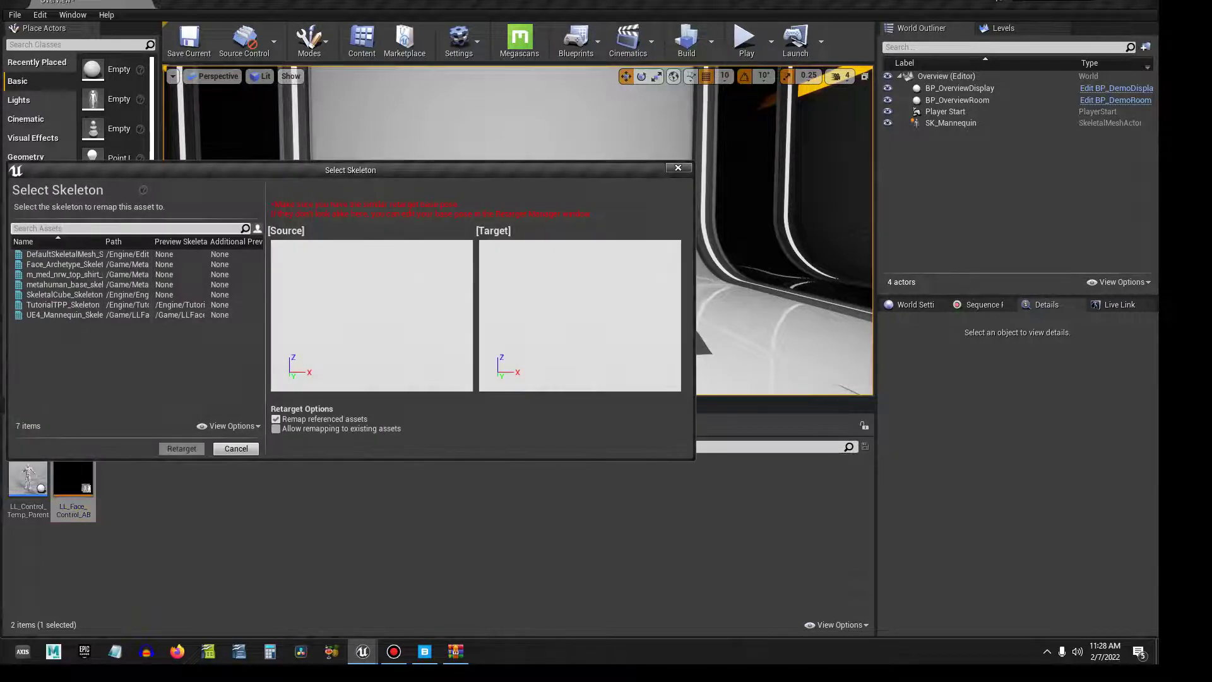
left_click_drag(266, 163, 613, 190)
left_click_drag(446, 261, 489, 262)
left_click(410, 284)
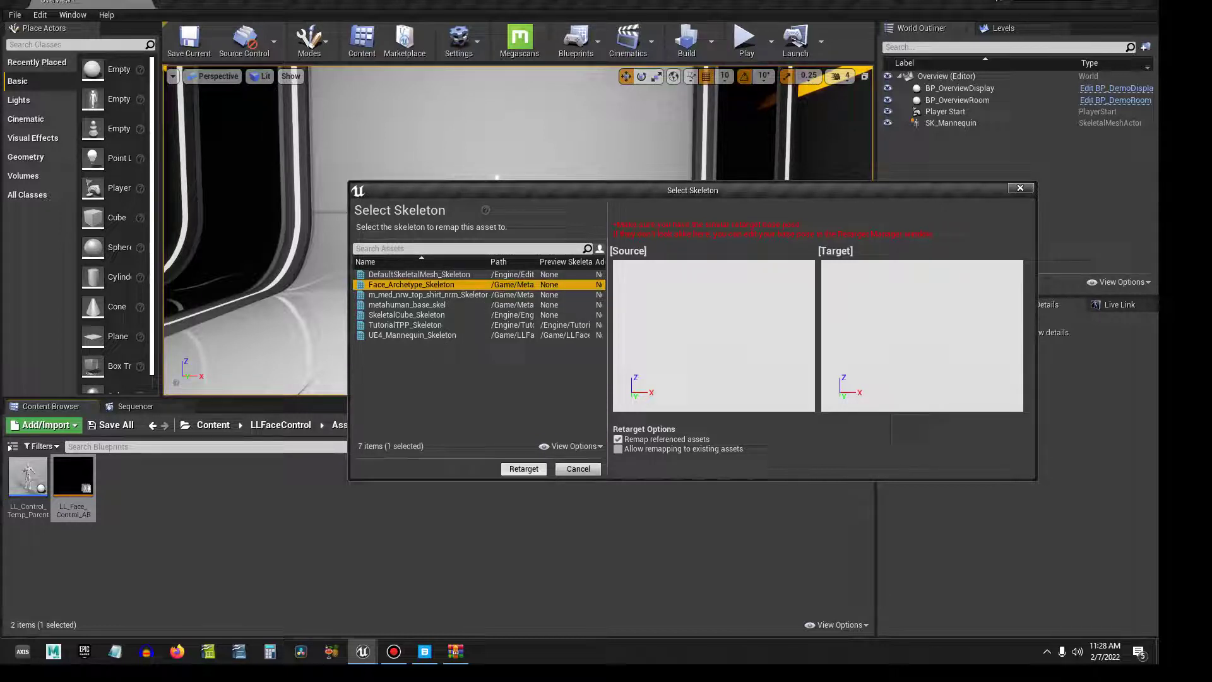
left_click(524, 469)
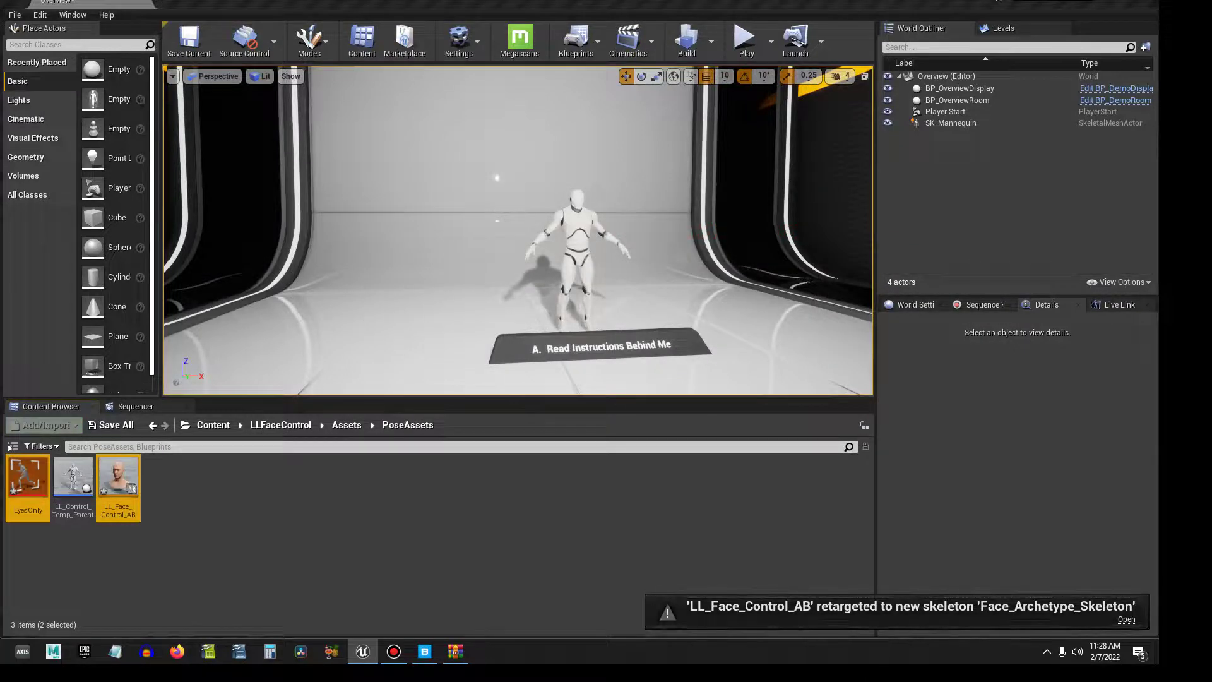
Set the preview mesh of LL_Face_Control_AB to Cooper_FaceMesh, then save and close the blueprint
mouse_move(124, 484)
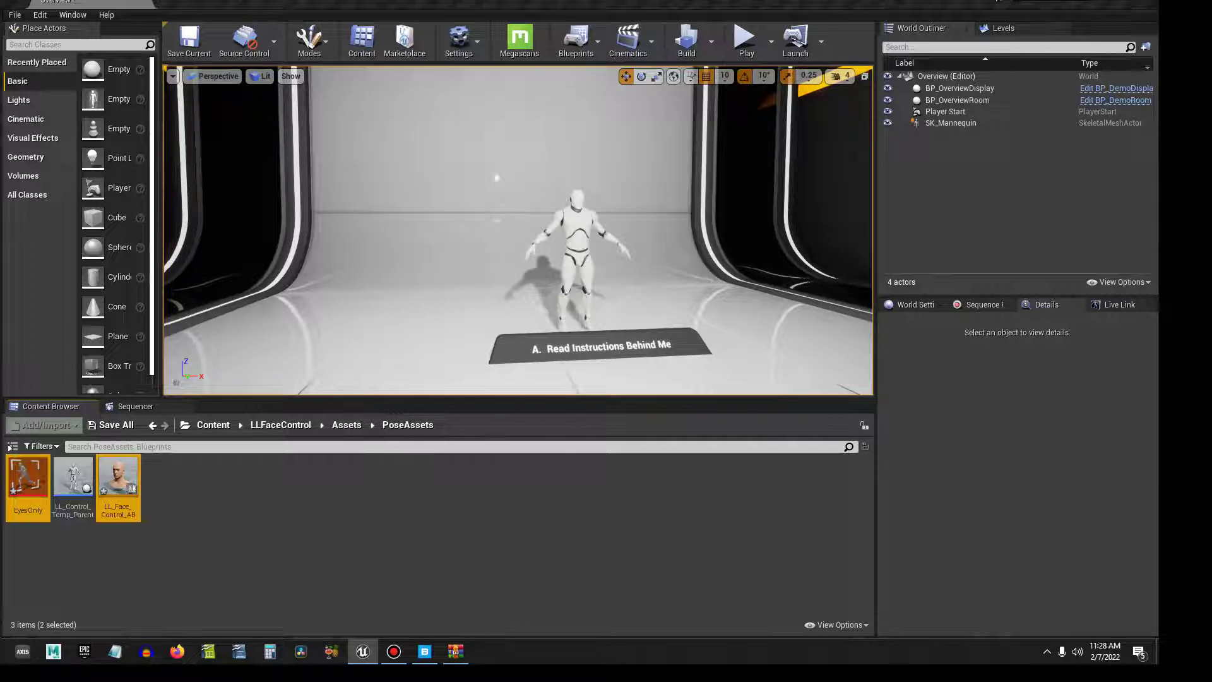
double_click(118, 480)
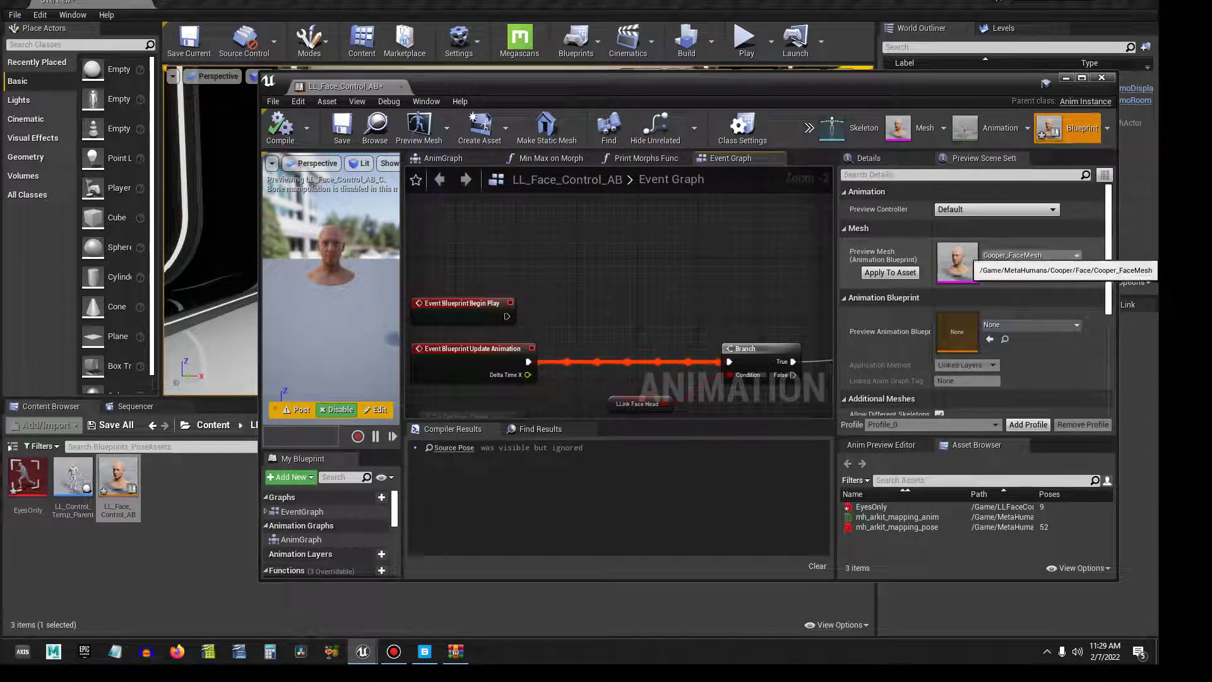
left_click(1011, 256)
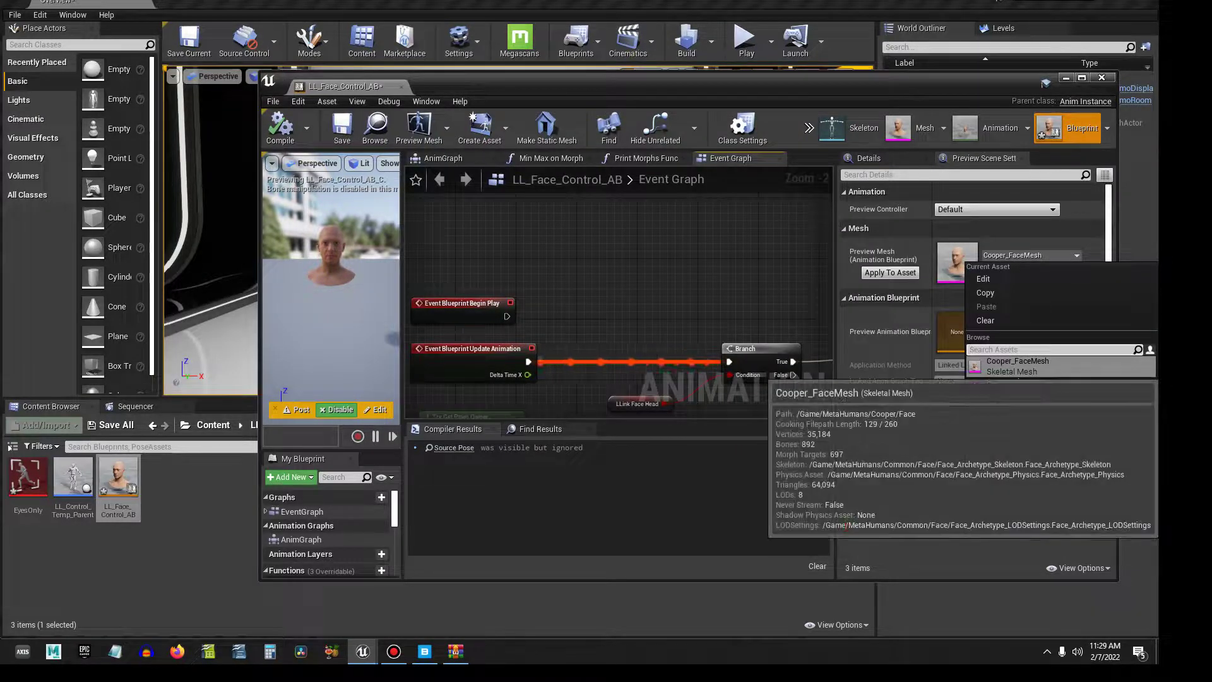
left_click(1017, 365)
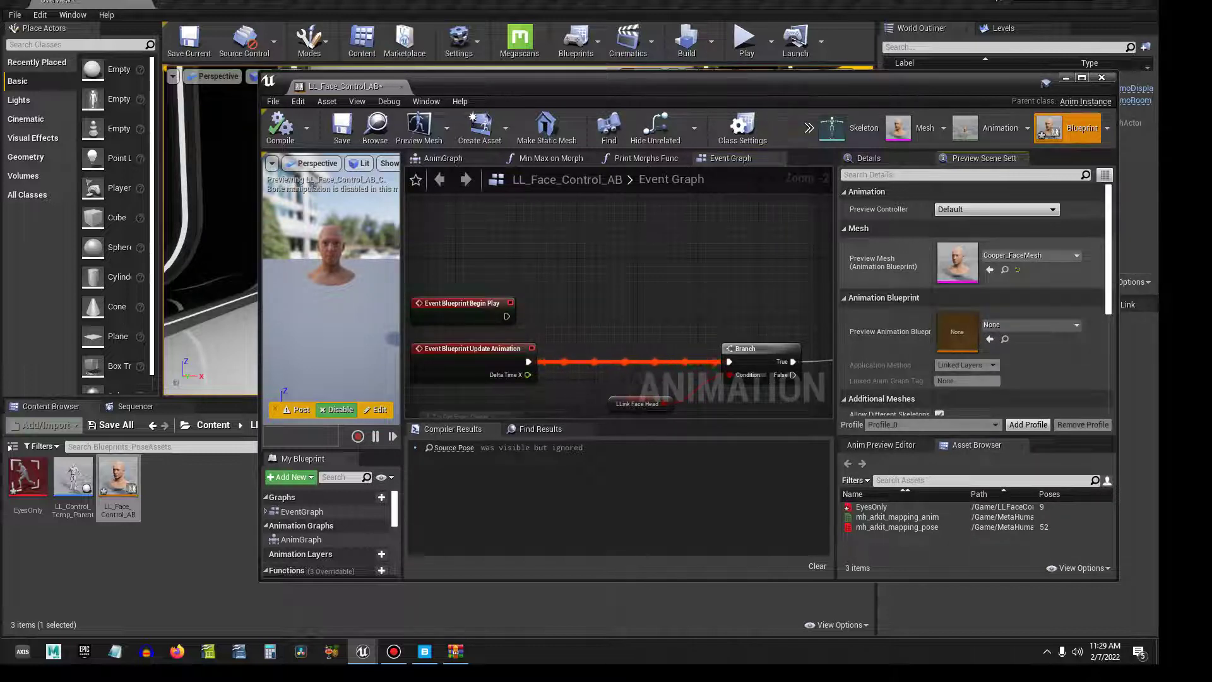
left_click(343, 131)
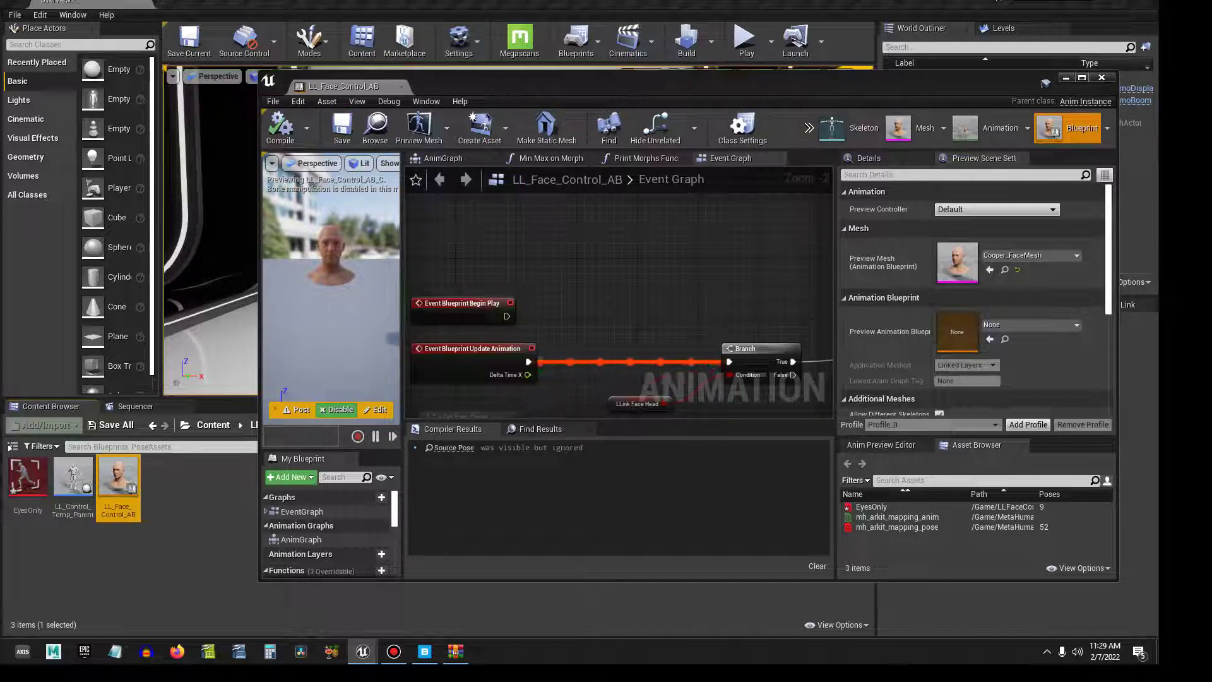
left_click(1102, 77)
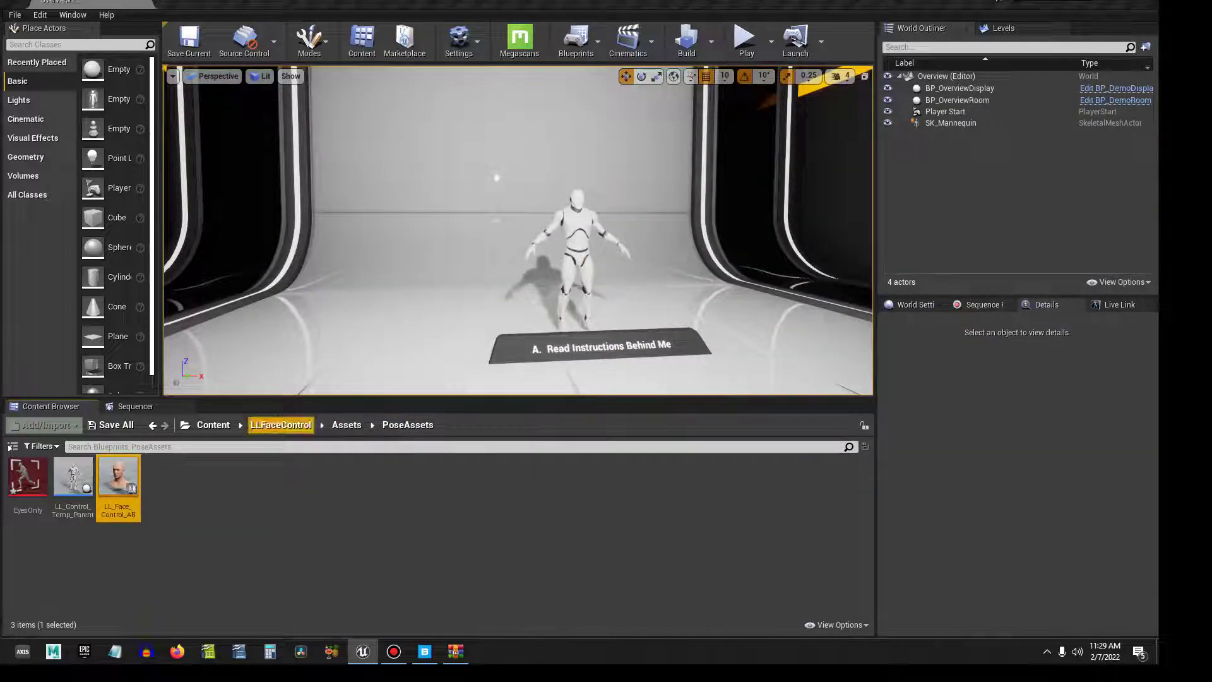
Open LL_Face_Control_Child from the LLFaceControl folder and reparent it to BP_Cooper
left_click(280, 424)
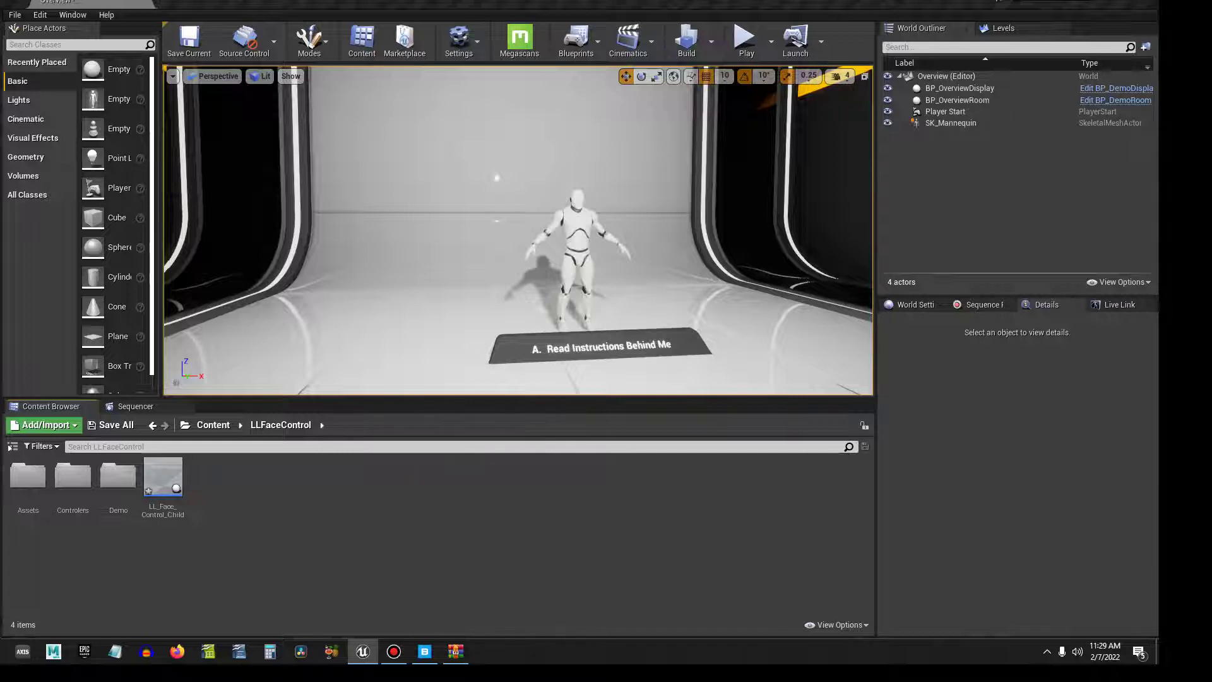
double_click(163, 476)
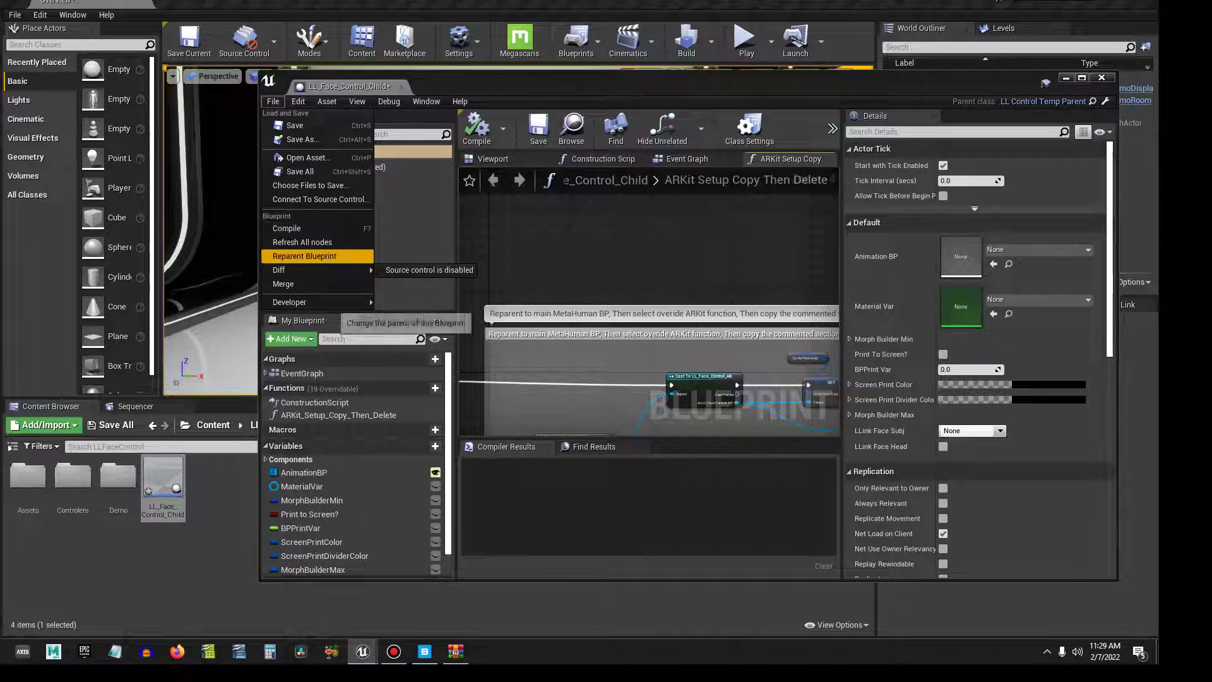
left_click(304, 256)
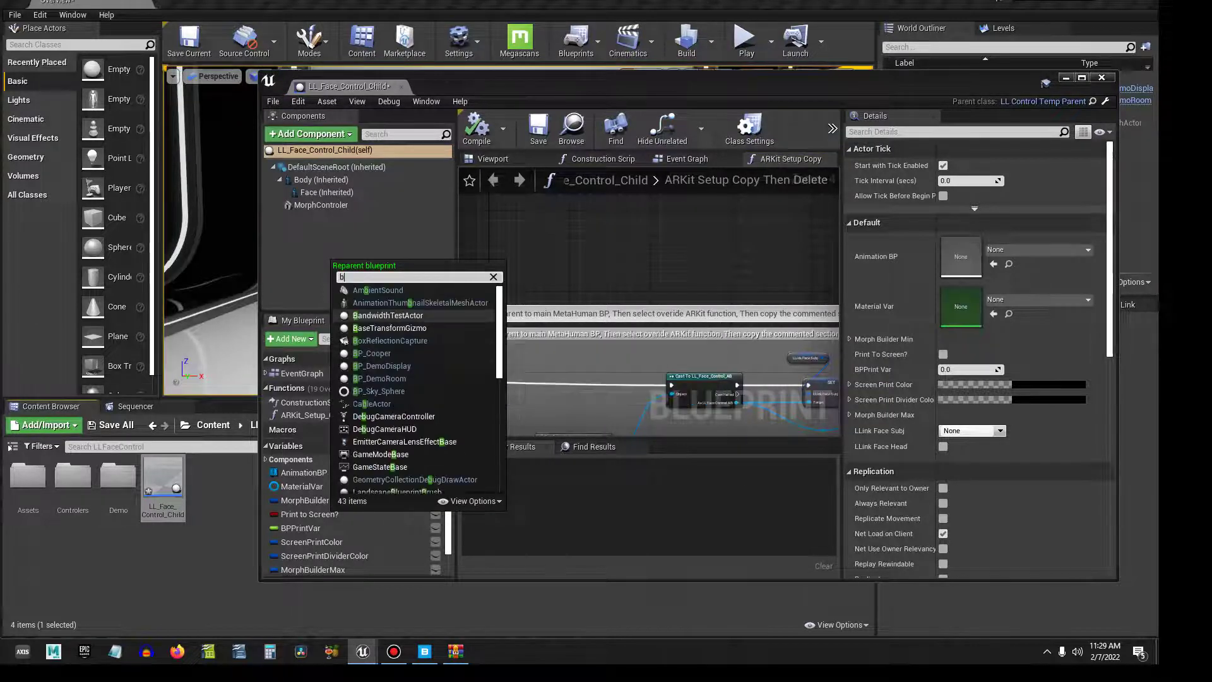
type("bp")
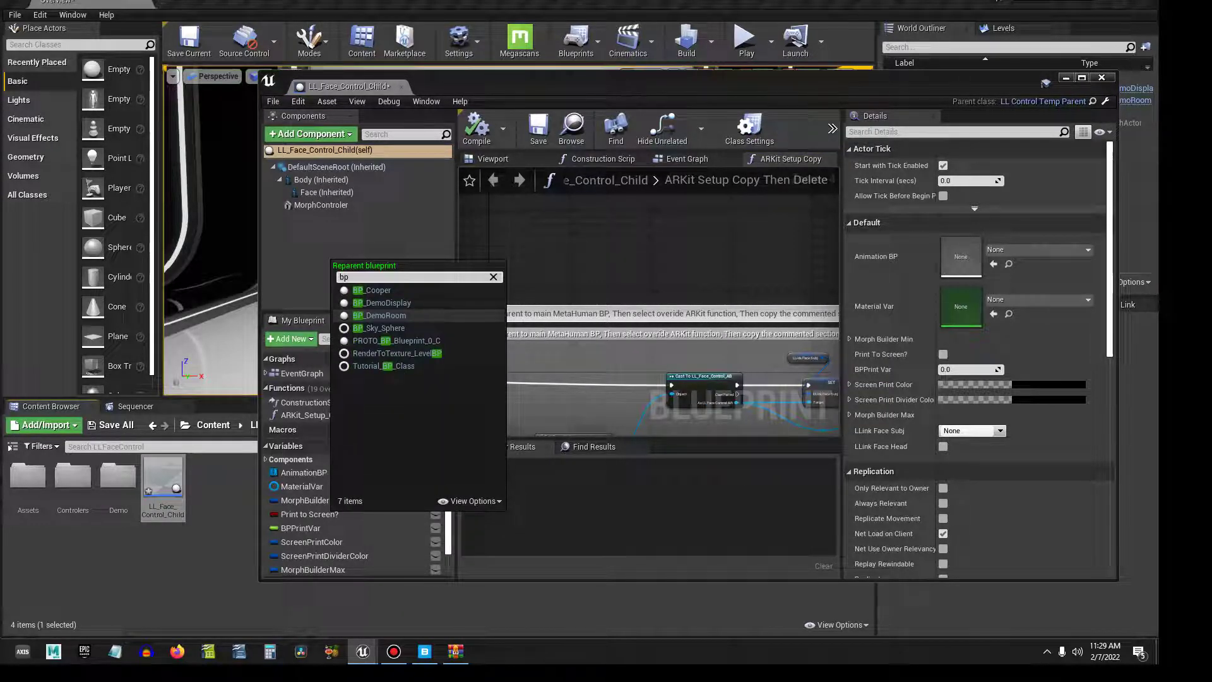
type("_")
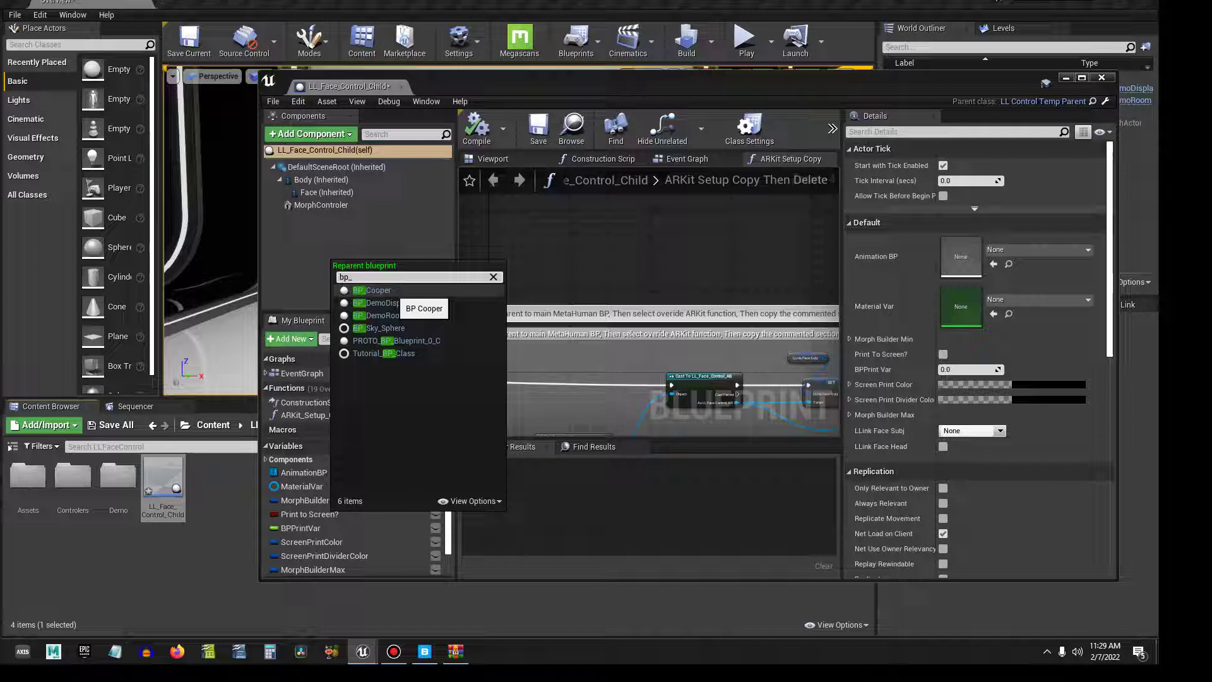
key("Return")
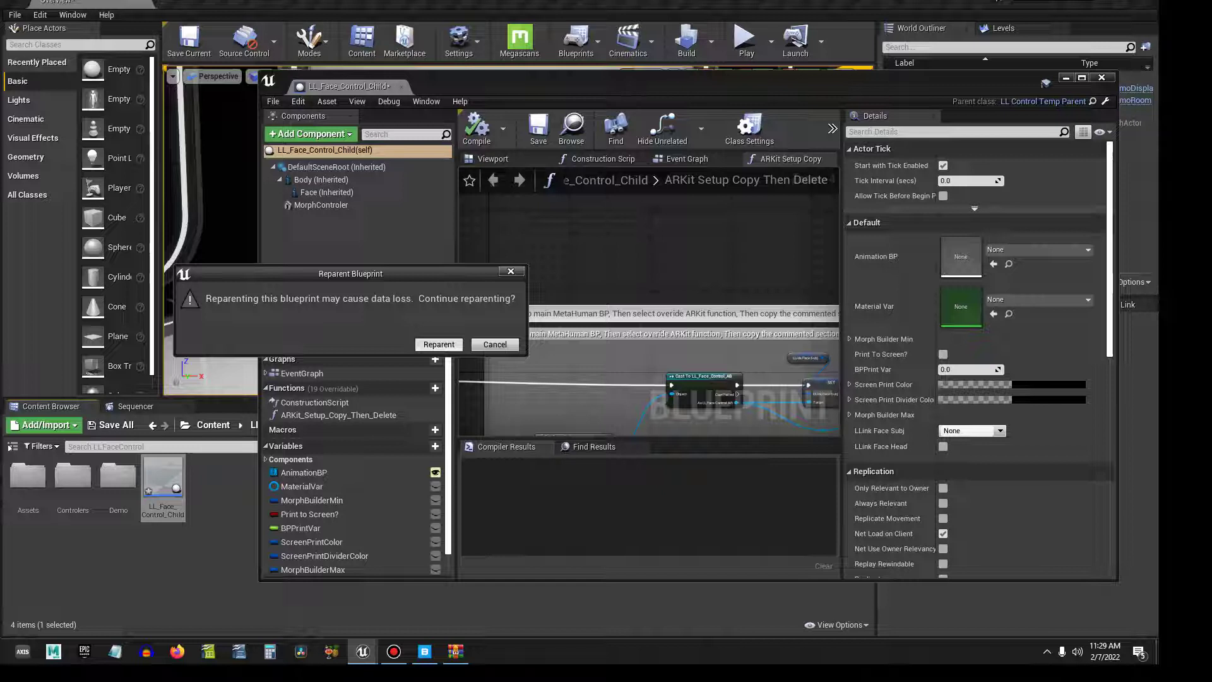
key("Return")
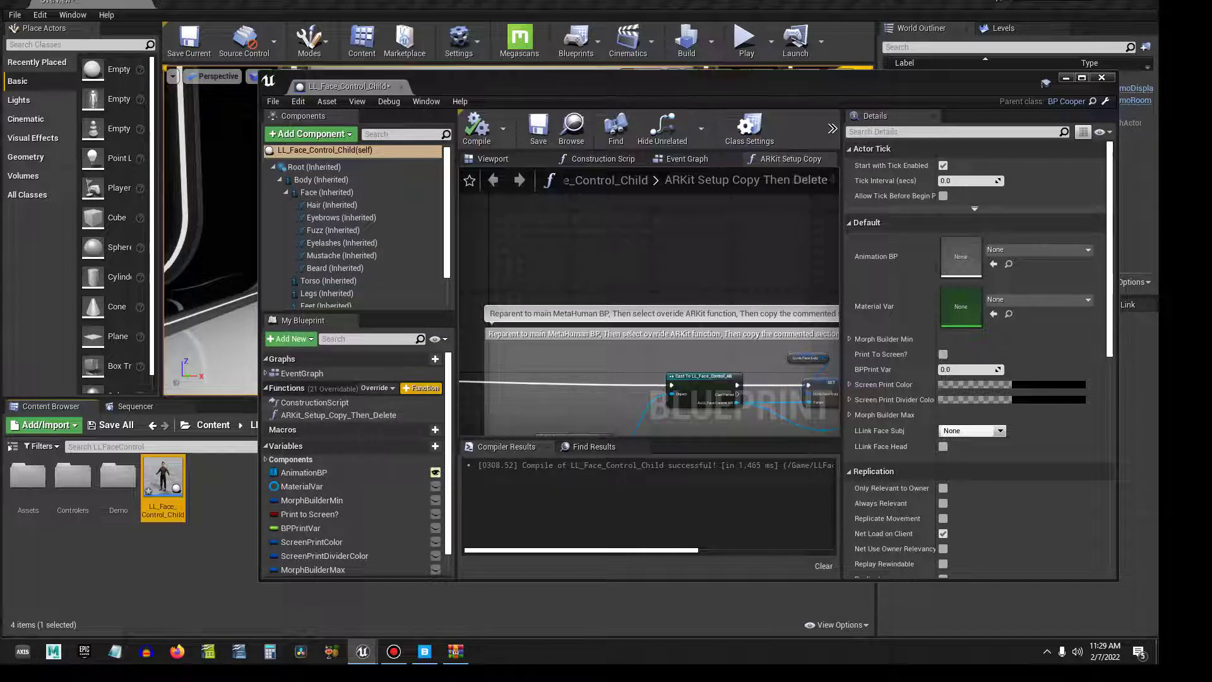
Override the inherited ARKit Setup function in LL_Face_Control_Child and show its graph
left_click(375, 388)
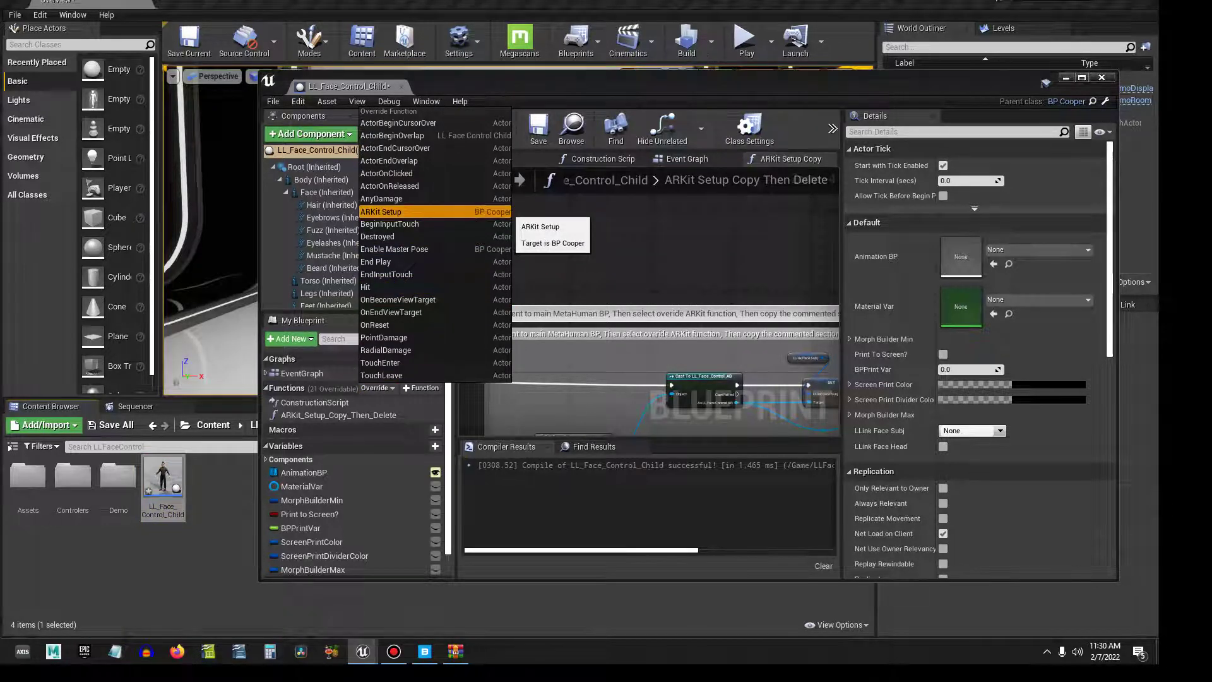
left_click(385, 211)
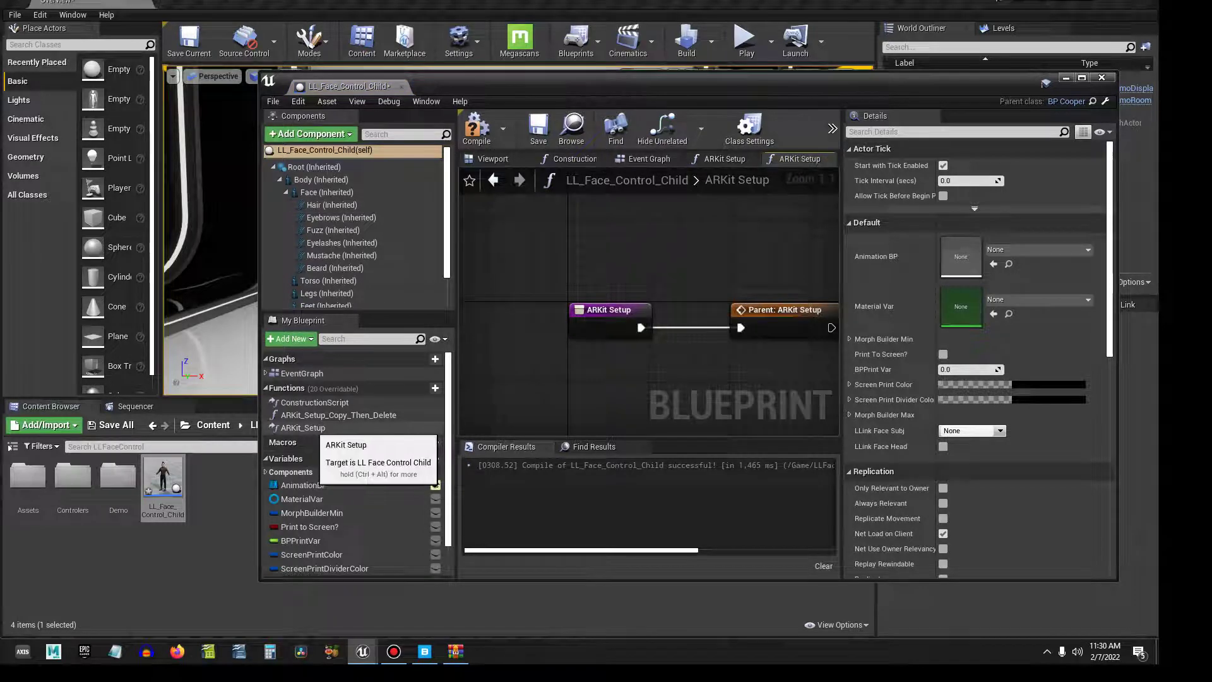
left_click(303, 428)
scroll(694, 374, "down", 3)
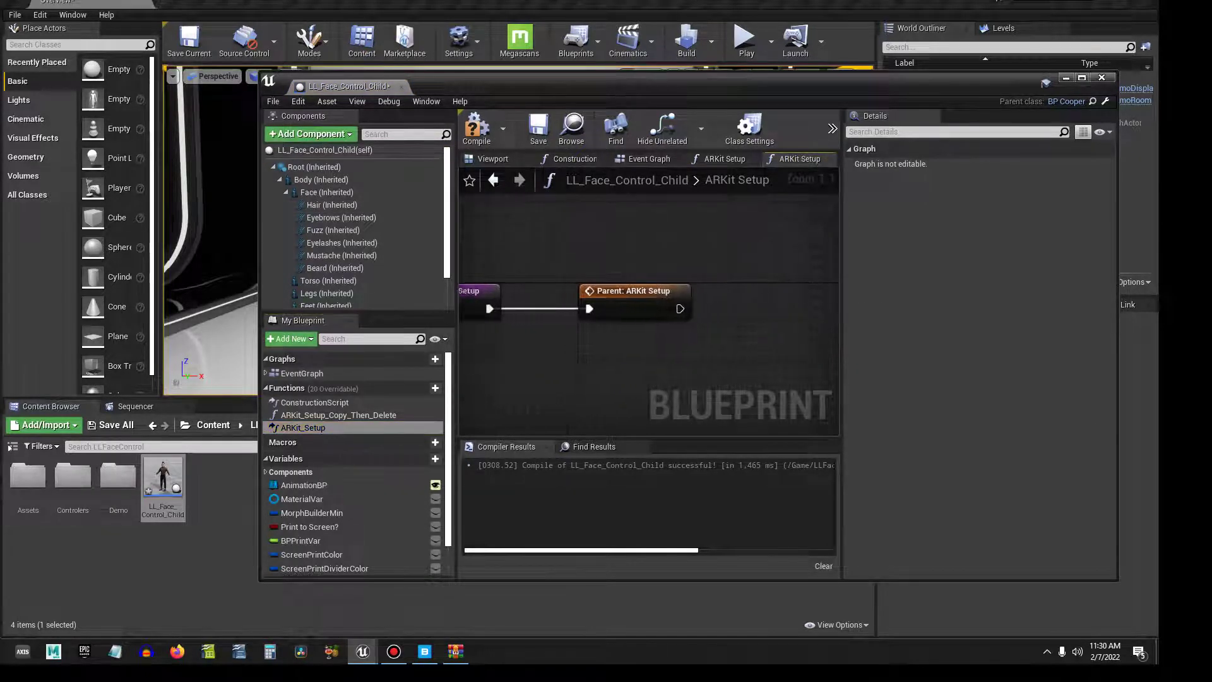
right_click_drag(695, 374, 689, 373)
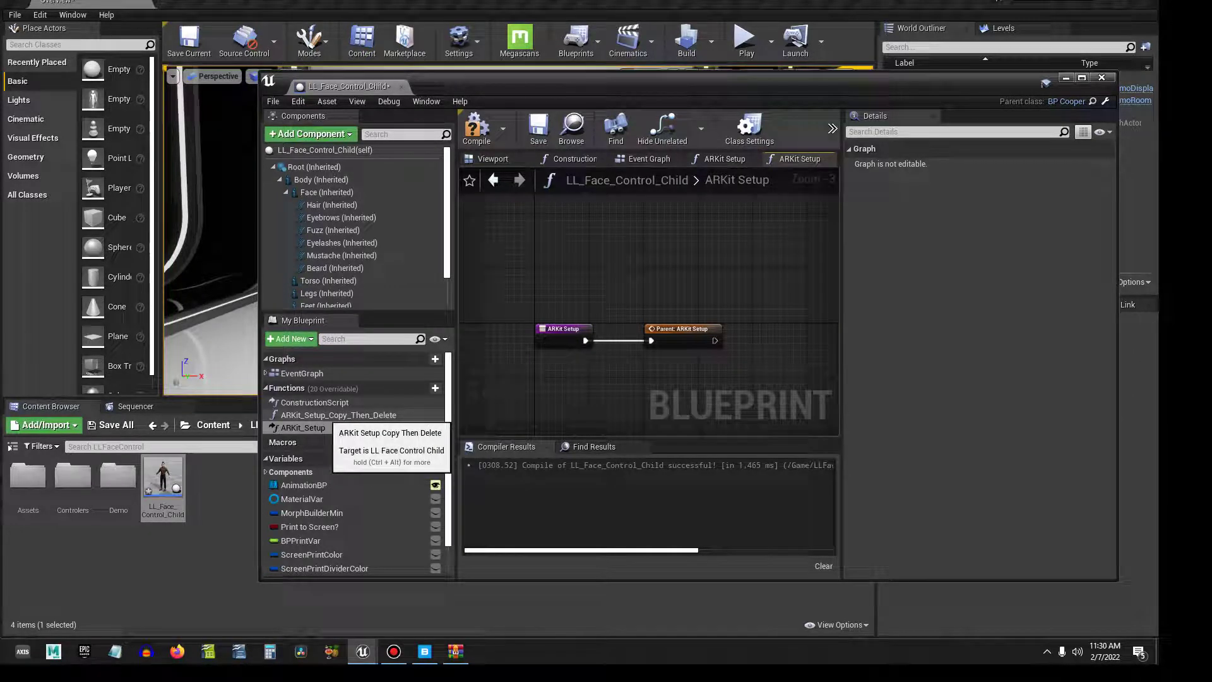
Copy the commented node group from ARKit_Setup_Copy_Then_Delete and paste it into the ARKit_Setup override graph
double_click(325, 415)
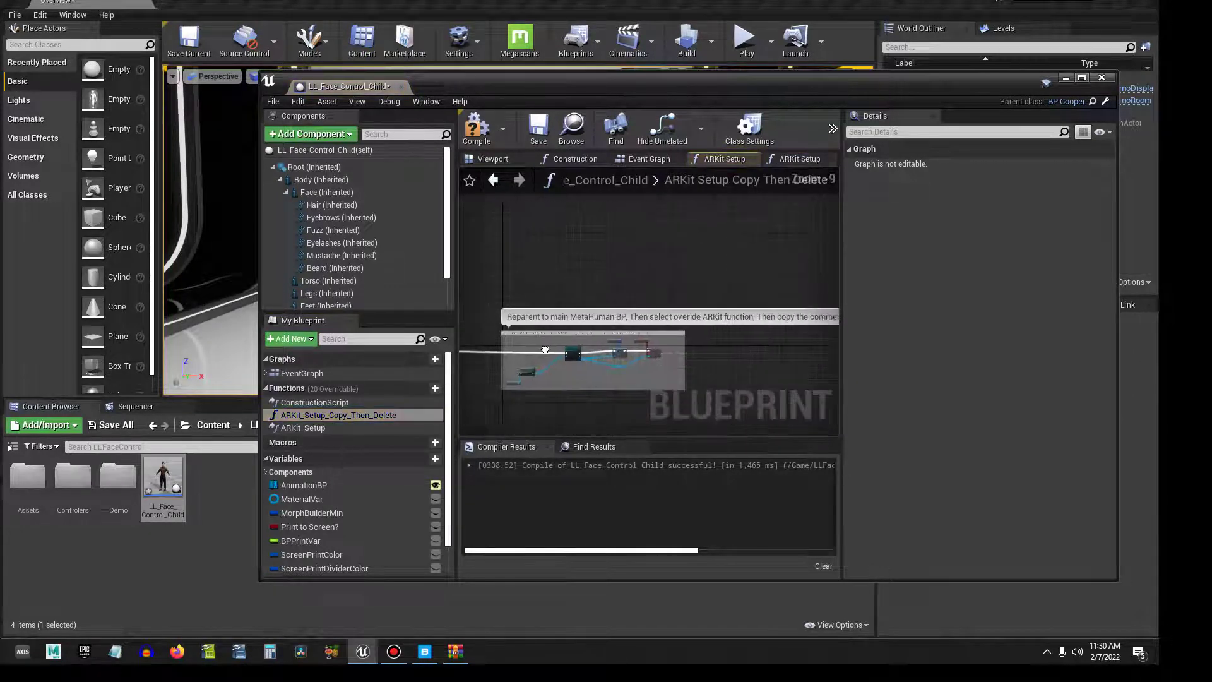
left_click(592, 364)
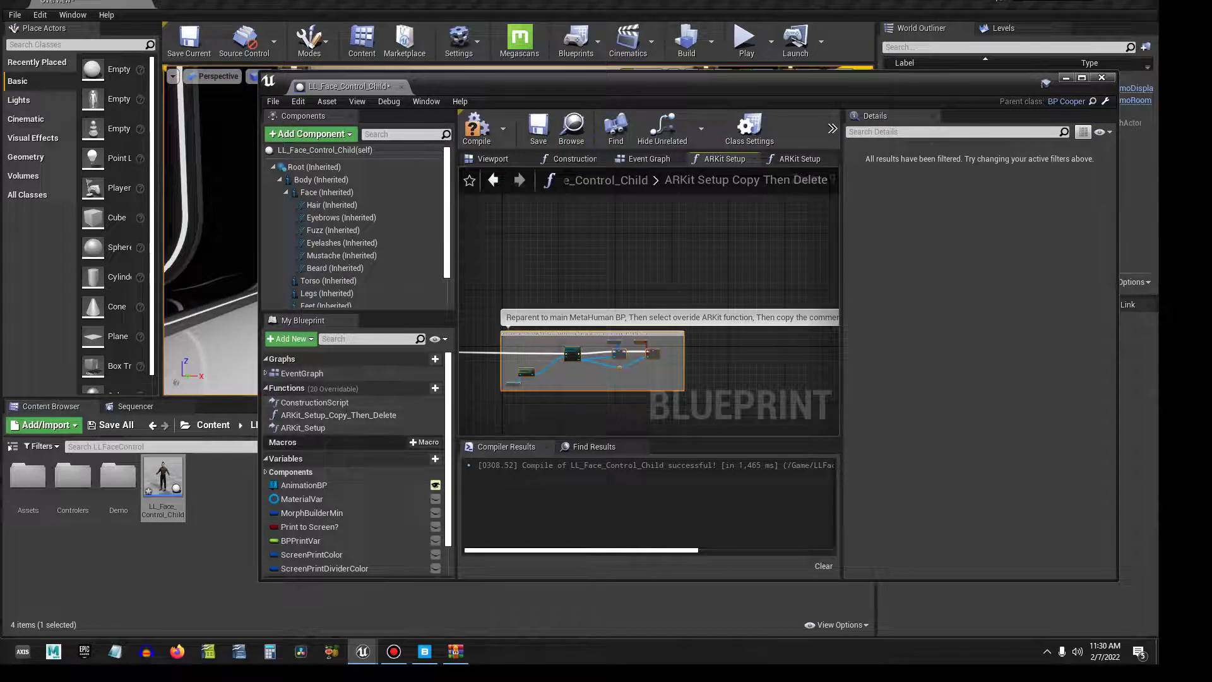
double_click(305, 428)
scroll(611, 360, "down", 7)
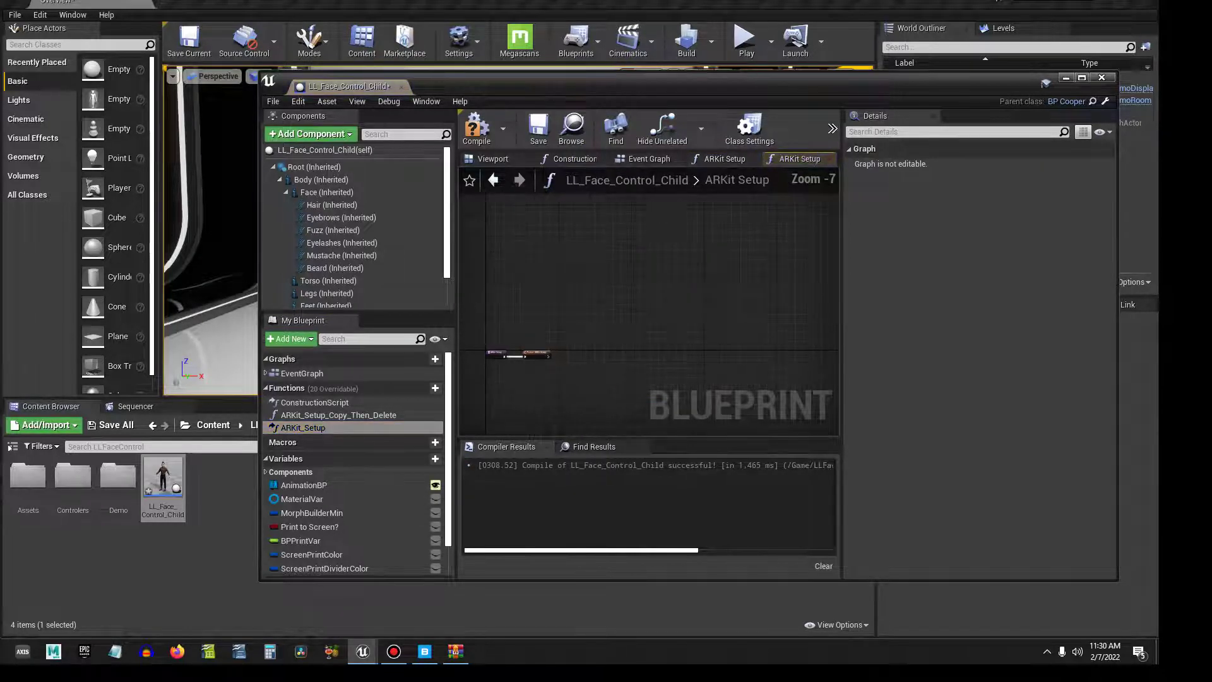
key("ctrl+v")
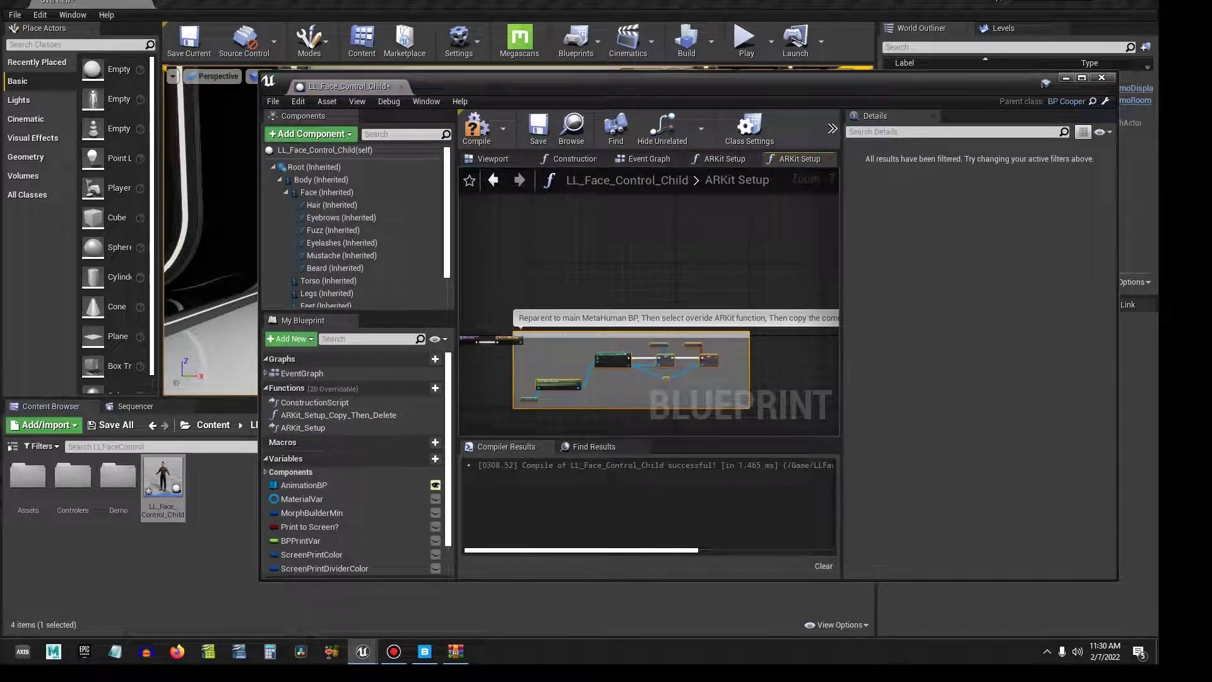
Connect the Parent: ARKit Setup execution output to the Cast To LL_Face_Control_AB node and compile the blueprint
scroll(572, 360, "up", 3)
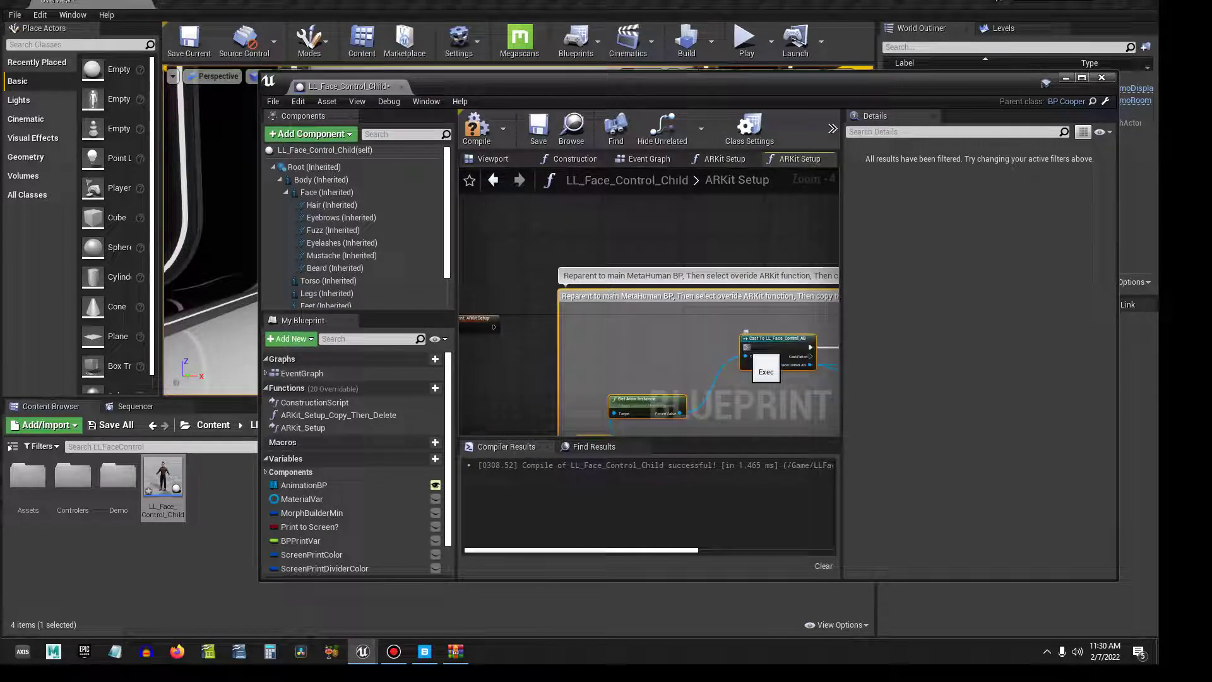
left_click_drag(746, 347, 494, 327)
left_click(476, 126)
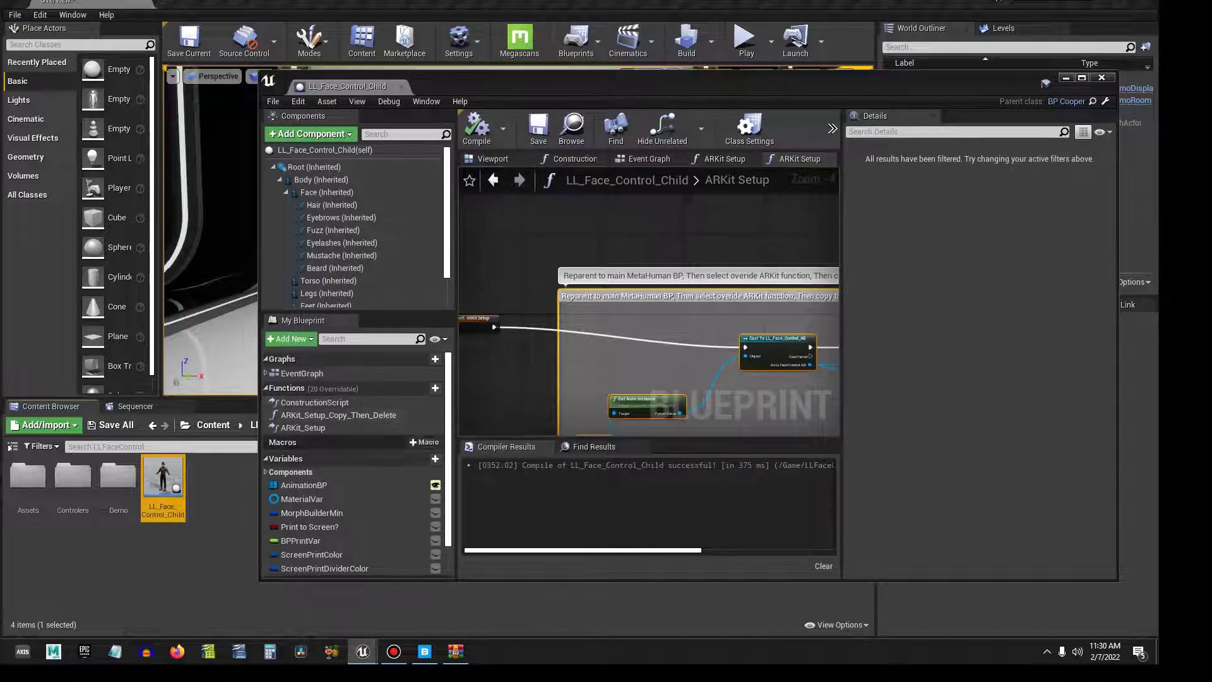
Delete the ARKit_Setup_Copy_Then_Delete function, then compile and save LL_Face_Control_Child
left_click(375, 415)
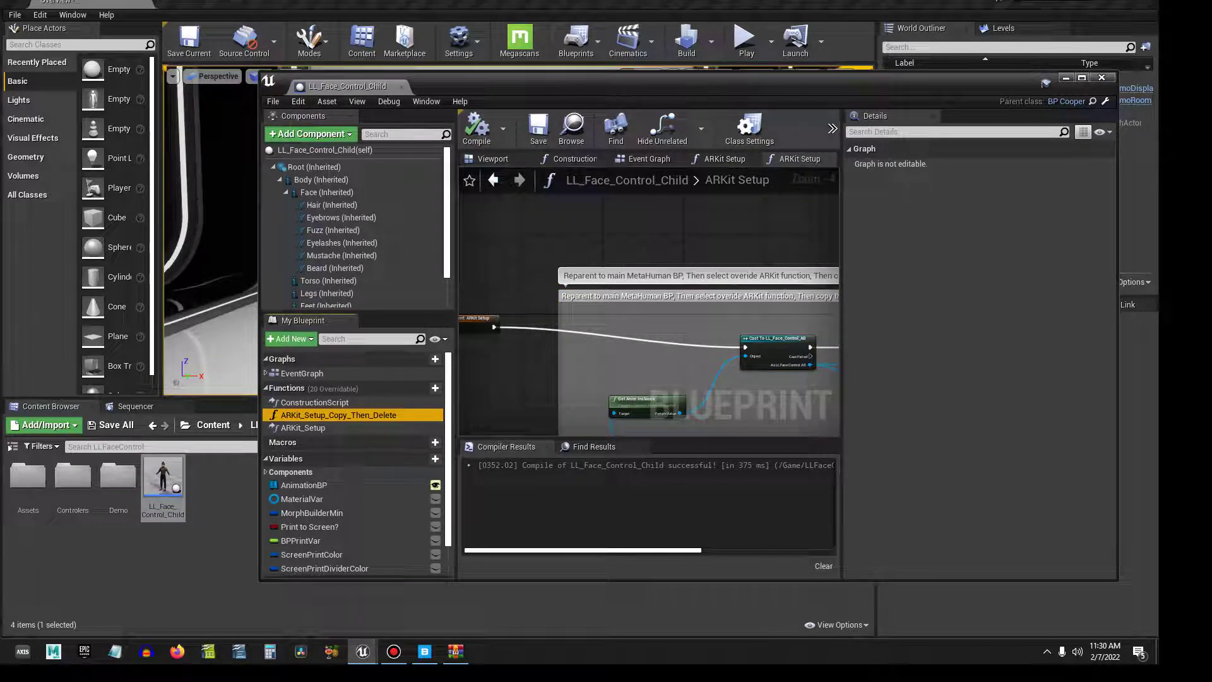
key("Delete")
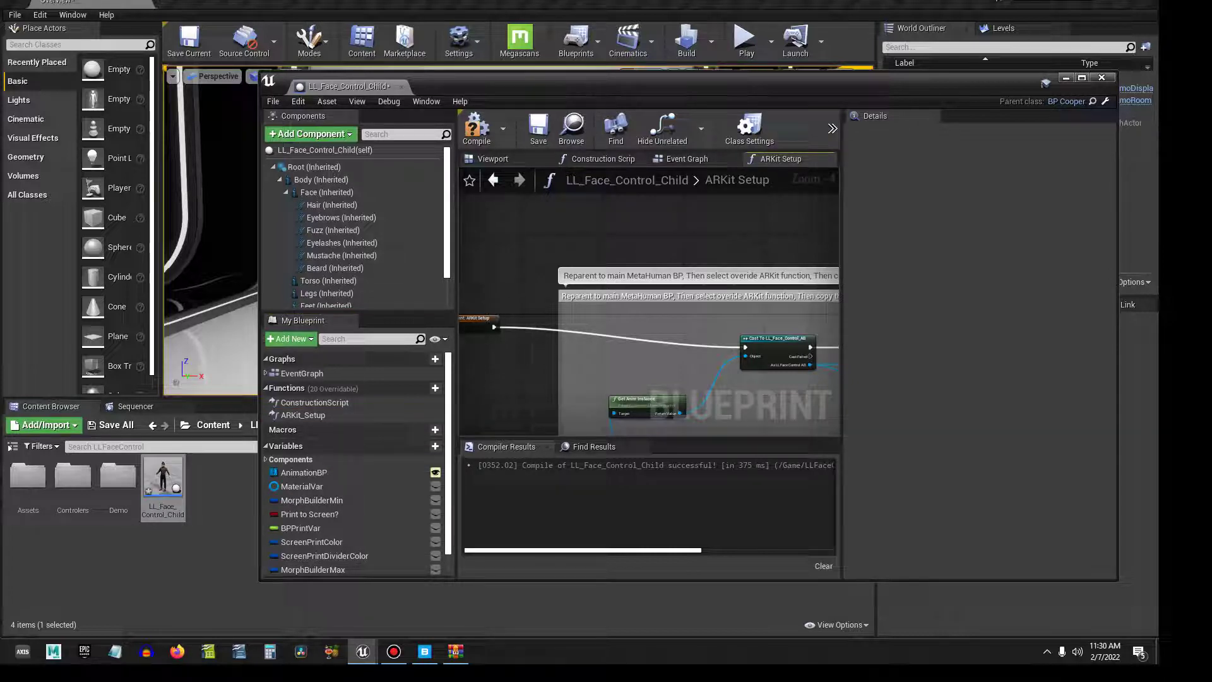
left_click(476, 127)
left_click(538, 130)
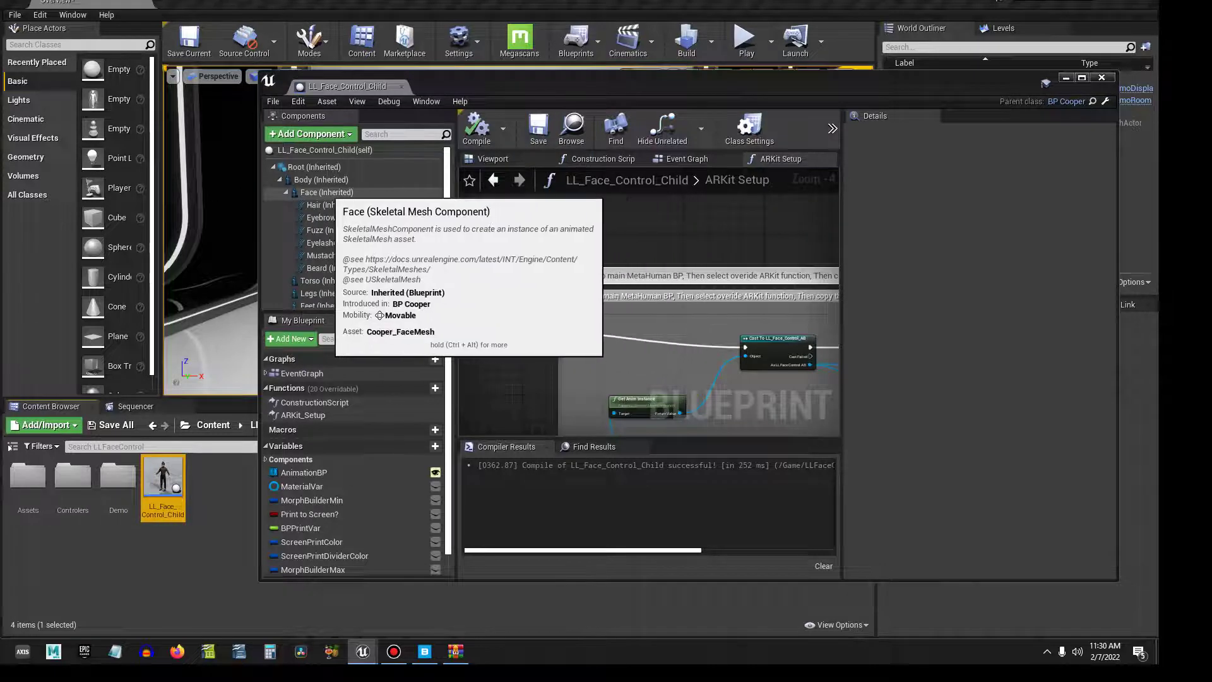
Set the inherited Face component's skeletal mesh to Cooper_FaceMesh, then compile and save the blueprint
left_click(327, 192)
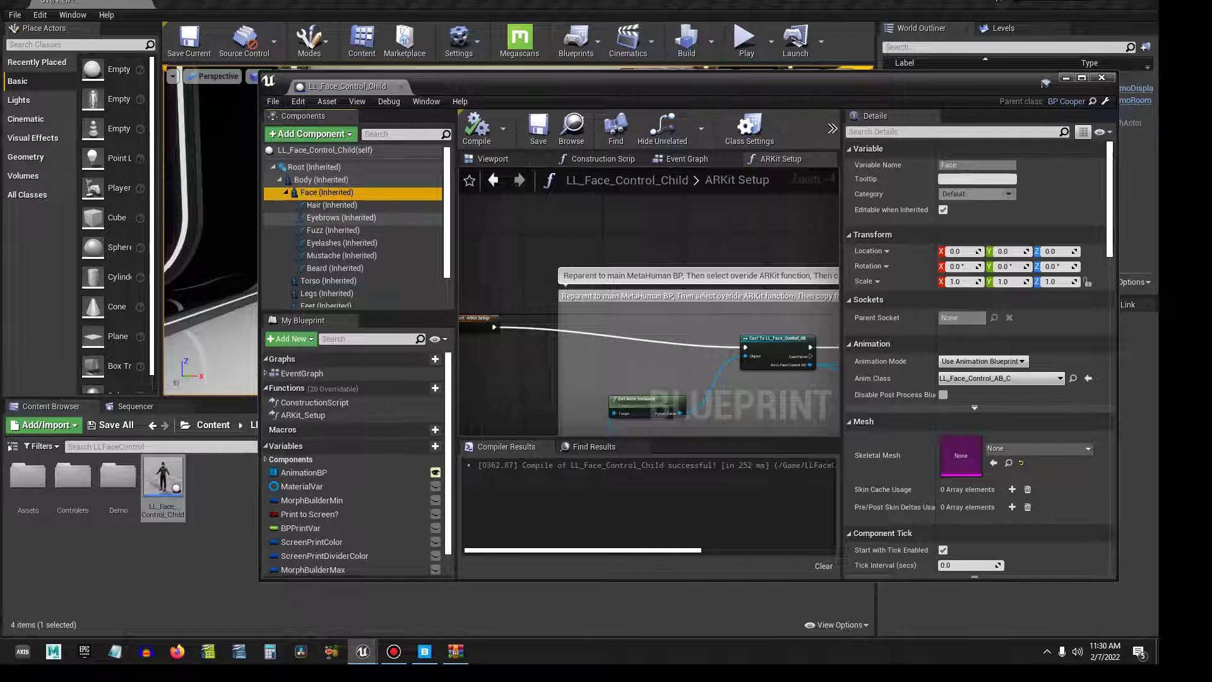
left_click(1039, 448)
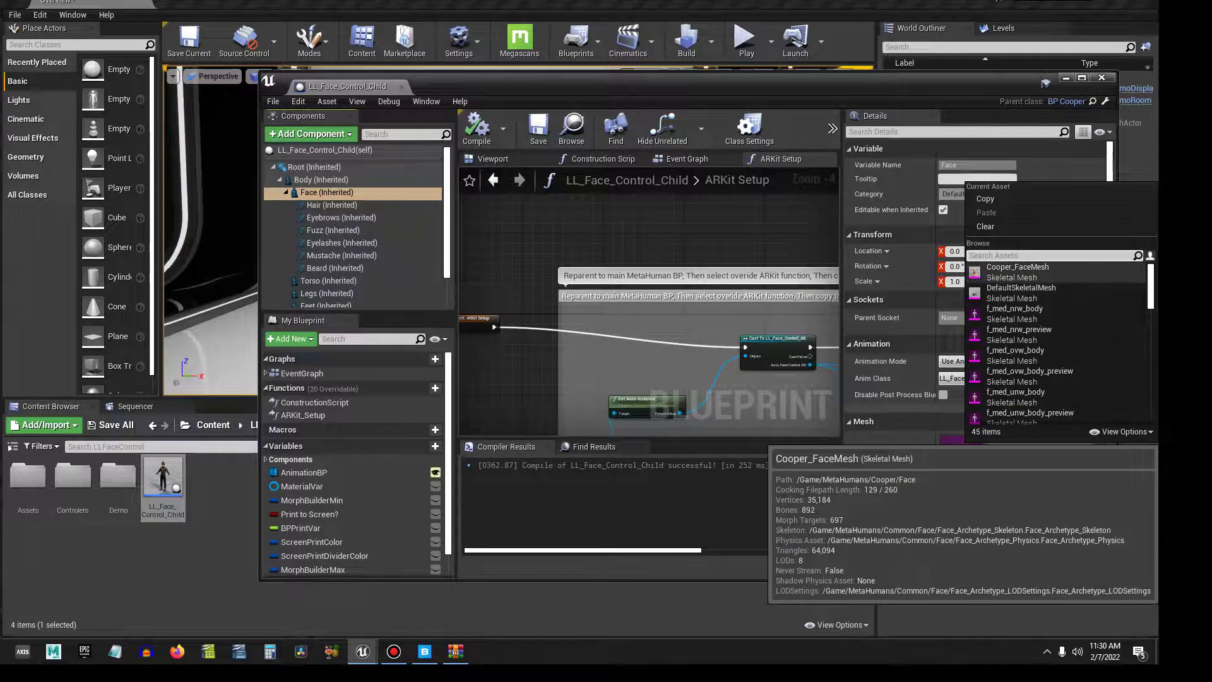
left_click(1014, 271)
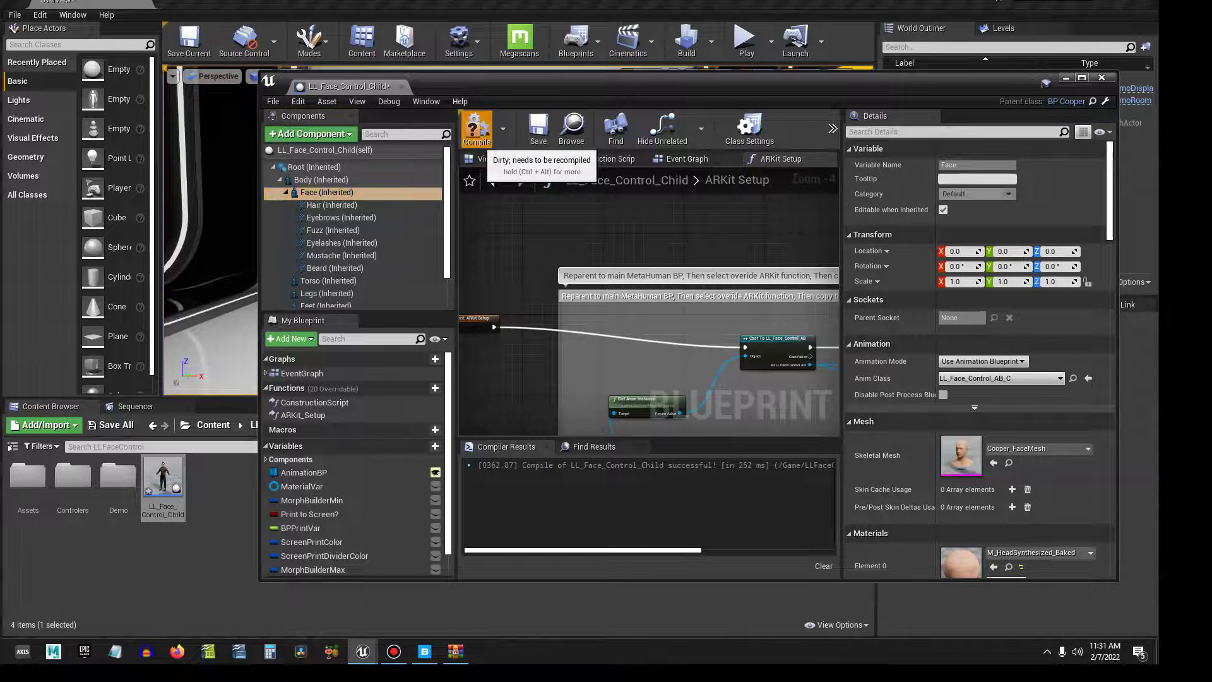
left_click(539, 129)
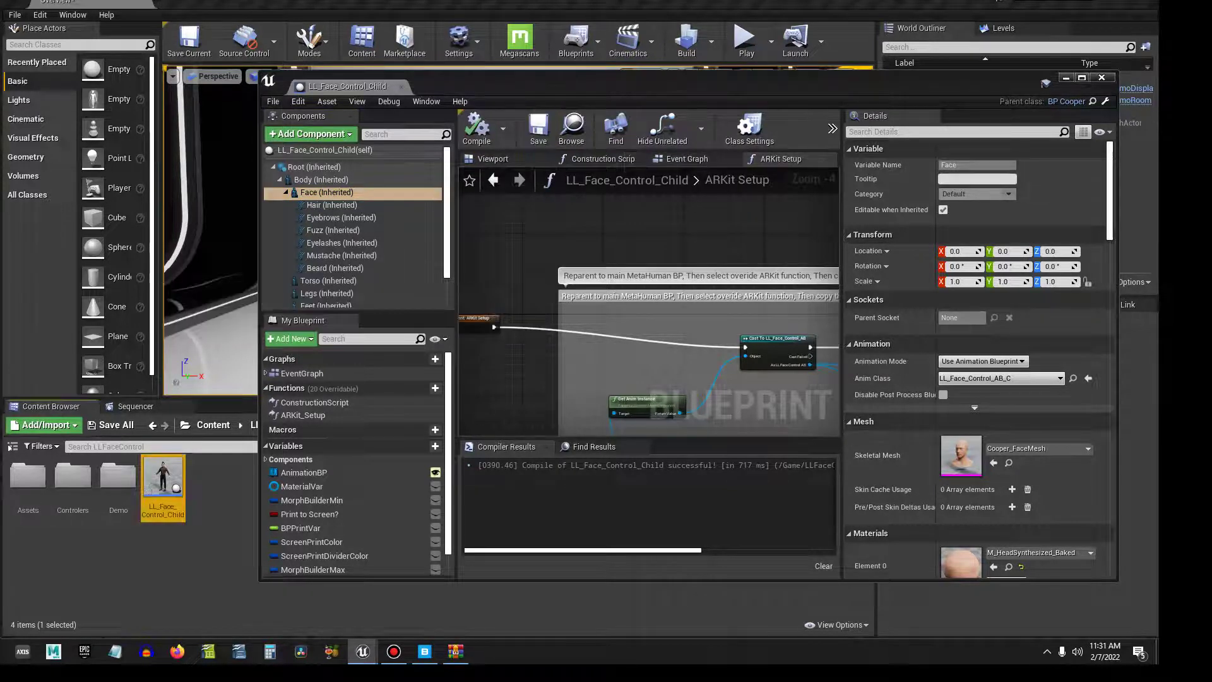
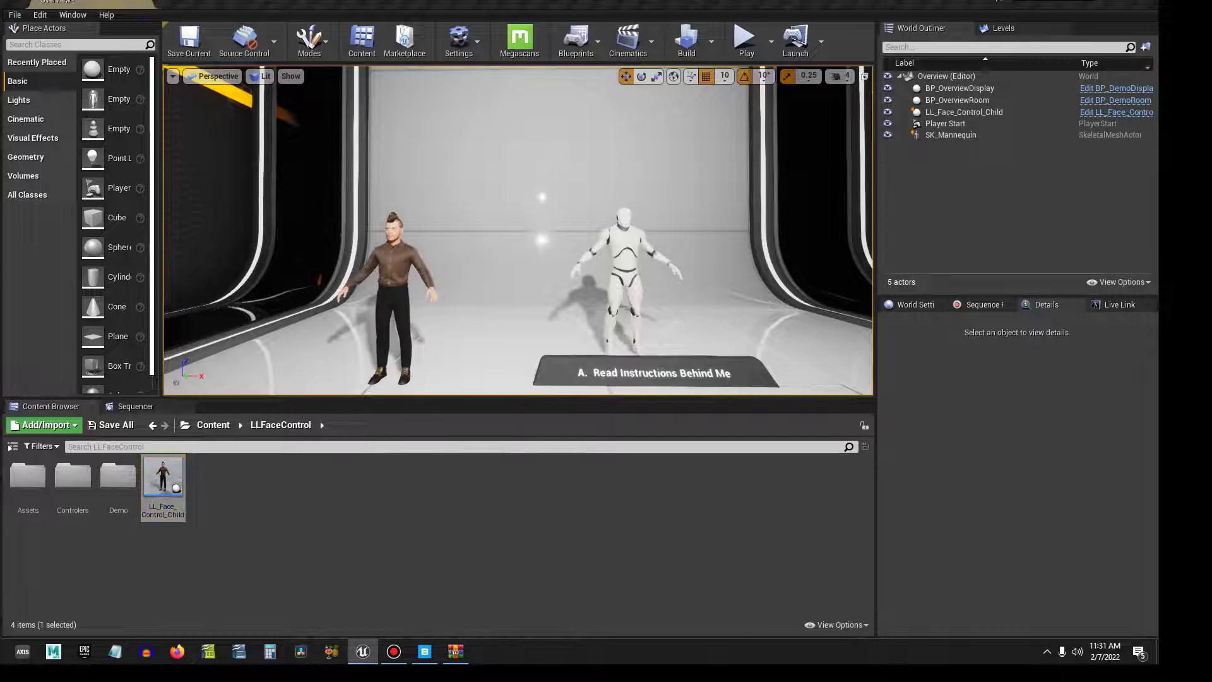
Lower the viewport camera speed to 1 and frame the MetaHuman's head close up in the level
right_click_drag(518, 231, 499, 231)
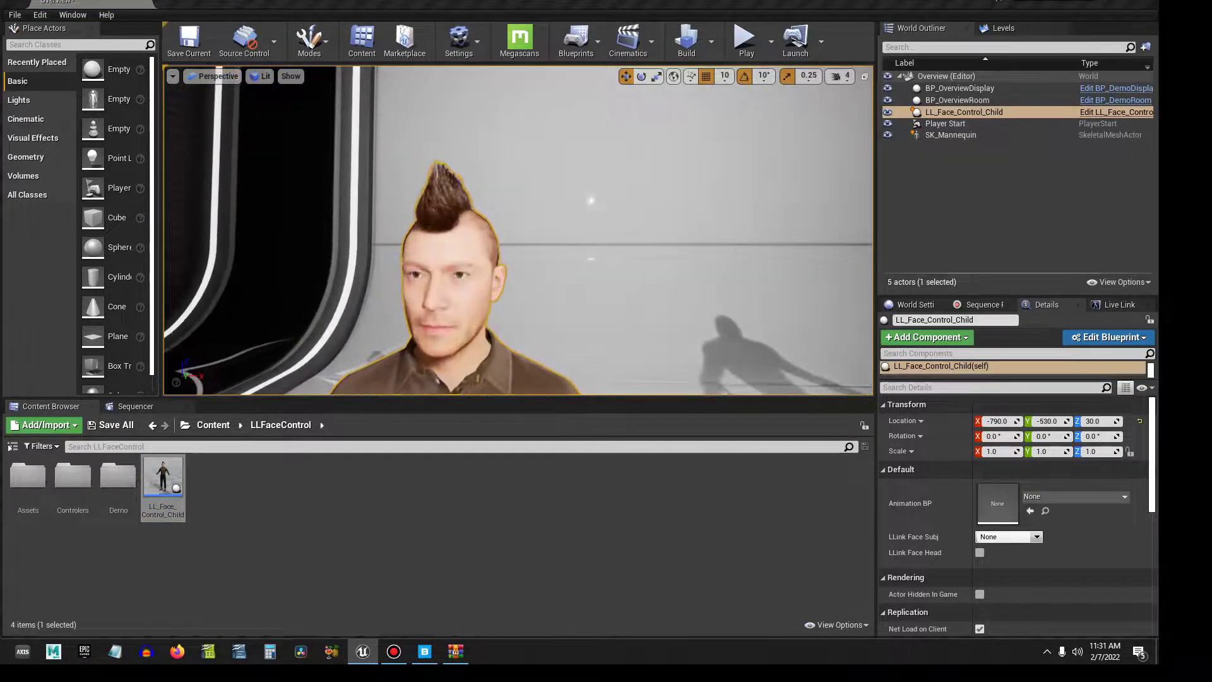
left_click(840, 76)
left_click_drag(874, 107, 835, 107)
right_click_drag(518, 230, 520, 241)
key("Escape")
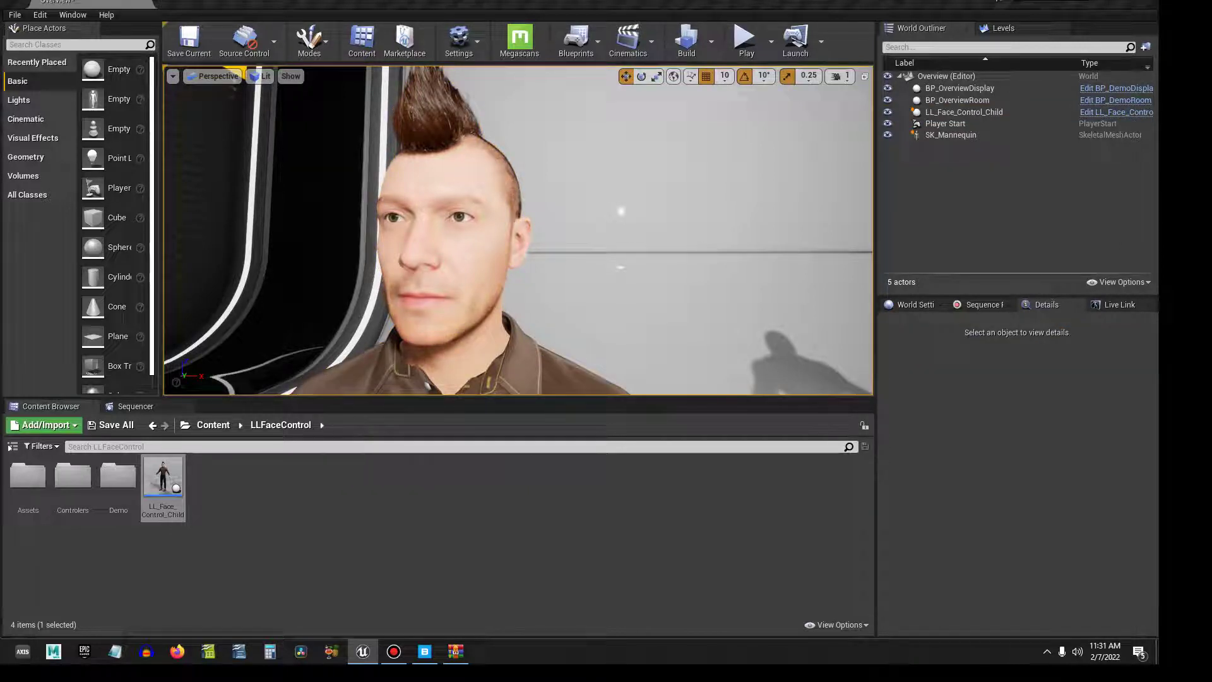
Check the Live Link source, then set LL_Face_Control_Child's LLink Face Subj to Generals_iPhone and enable LLink Face Head
left_click(1120, 304)
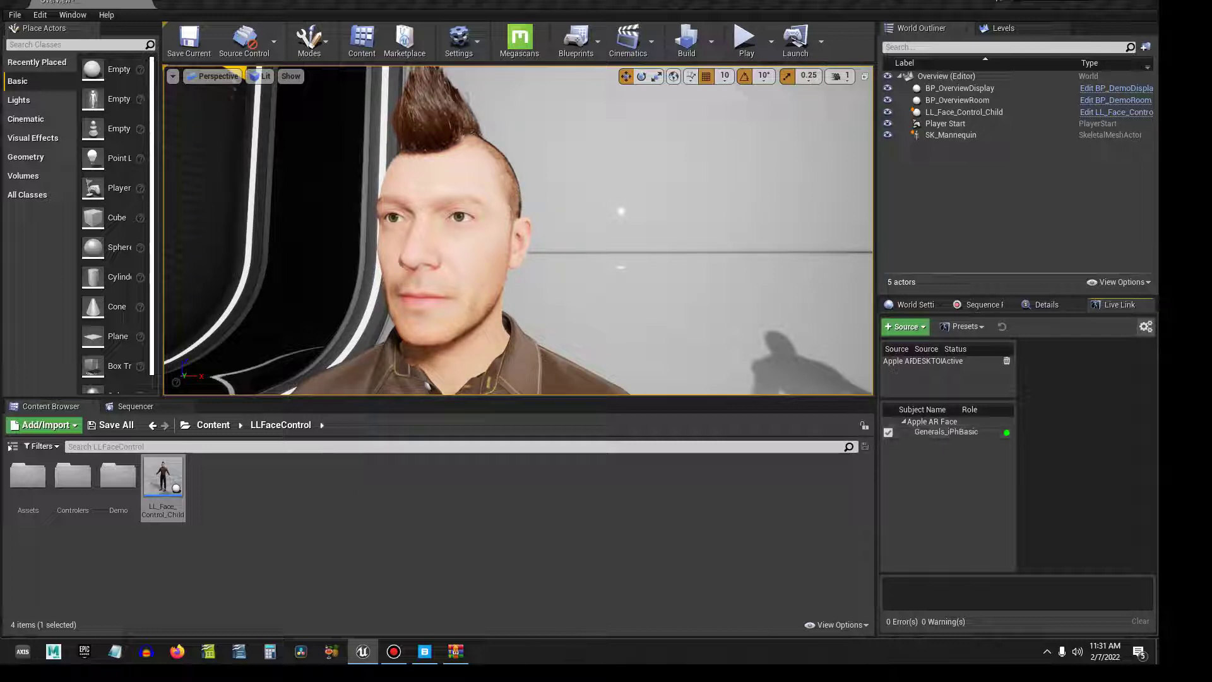
left_click(965, 112)
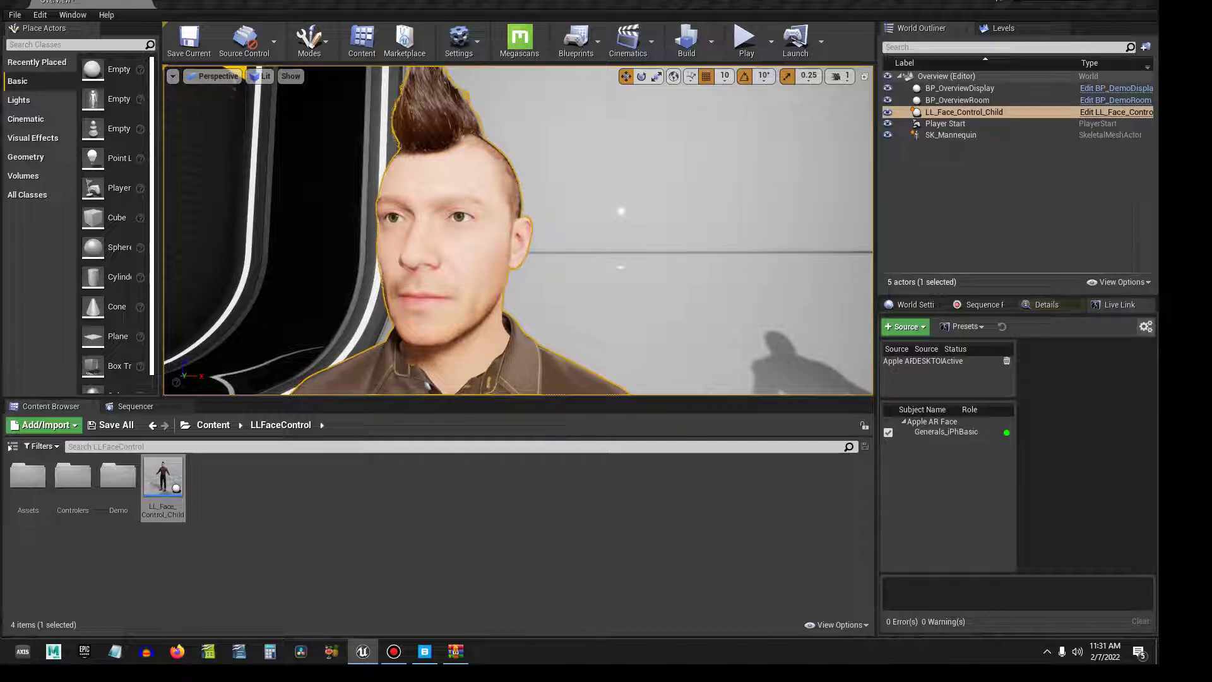
left_click(1047, 305)
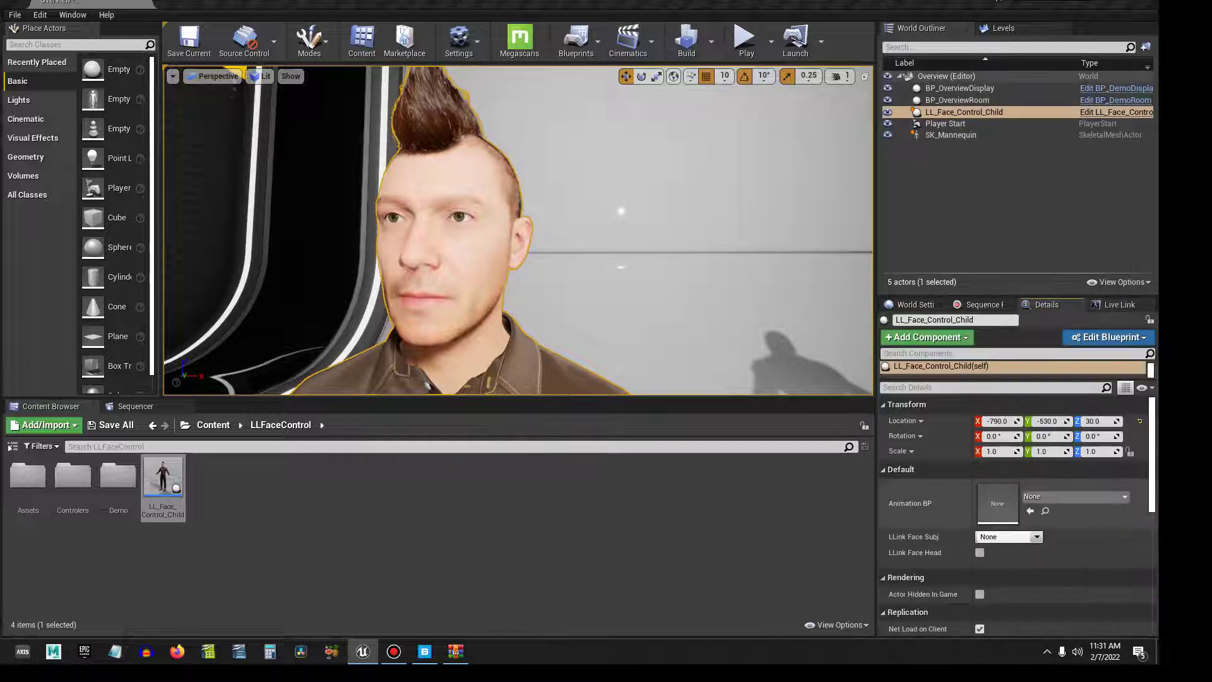
left_click(1120, 304)
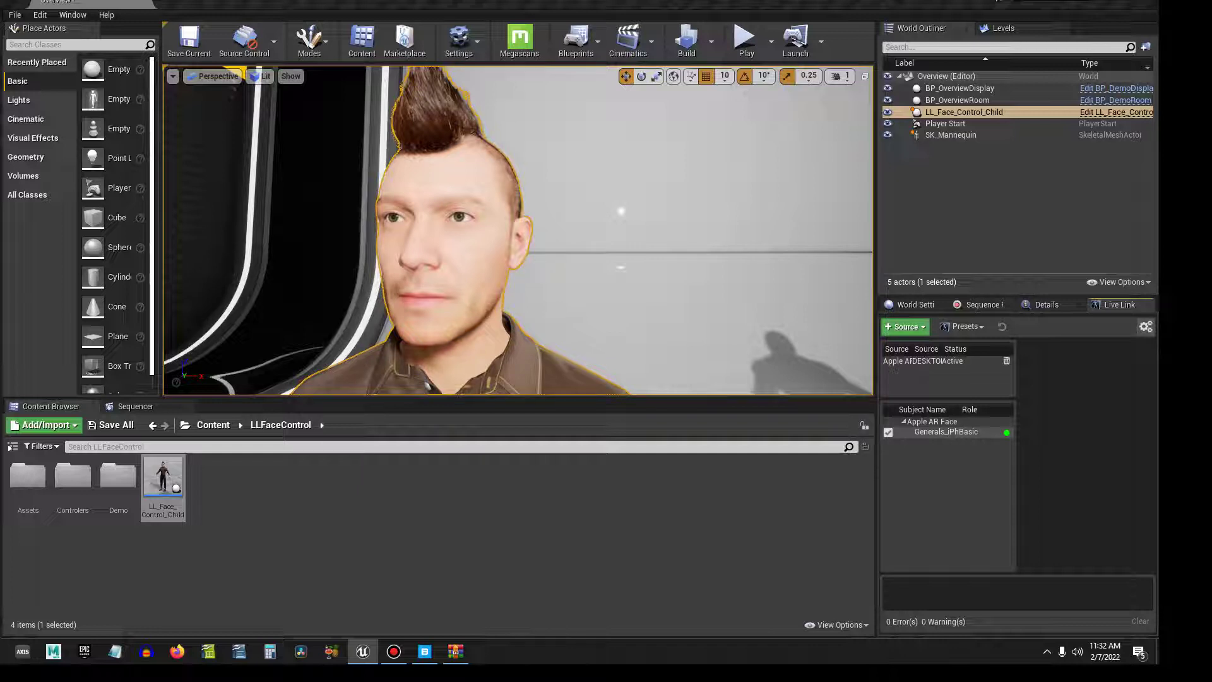
left_click(1047, 306)
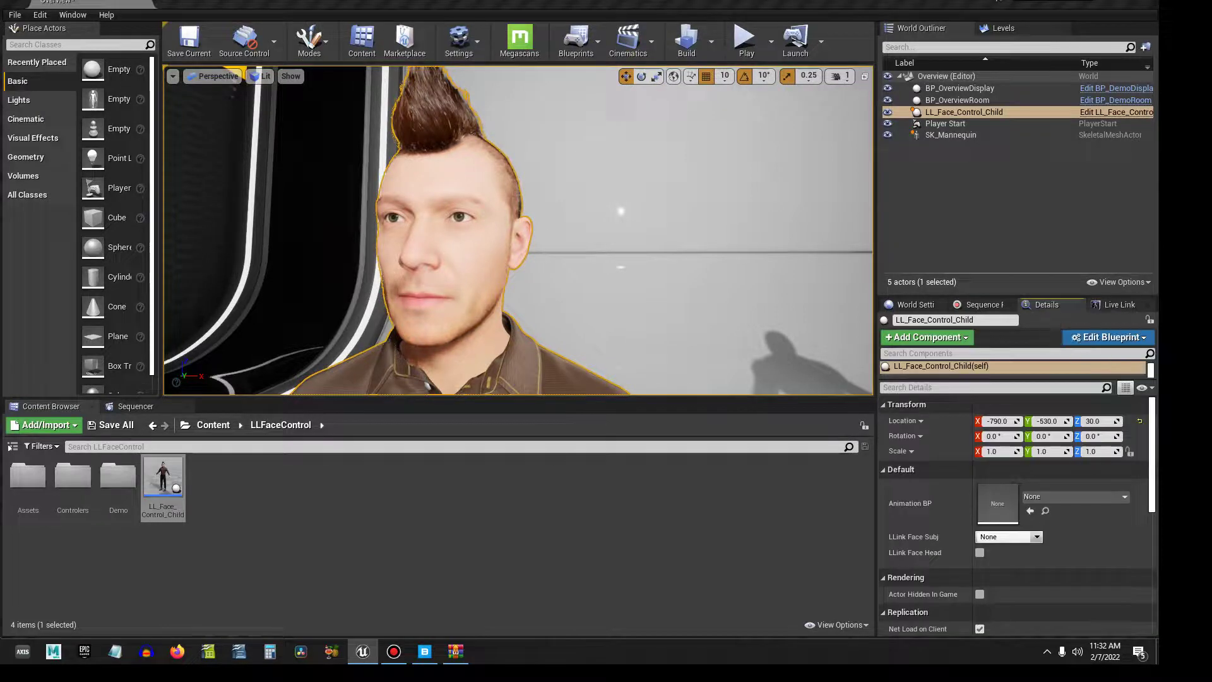
left_click(1009, 537)
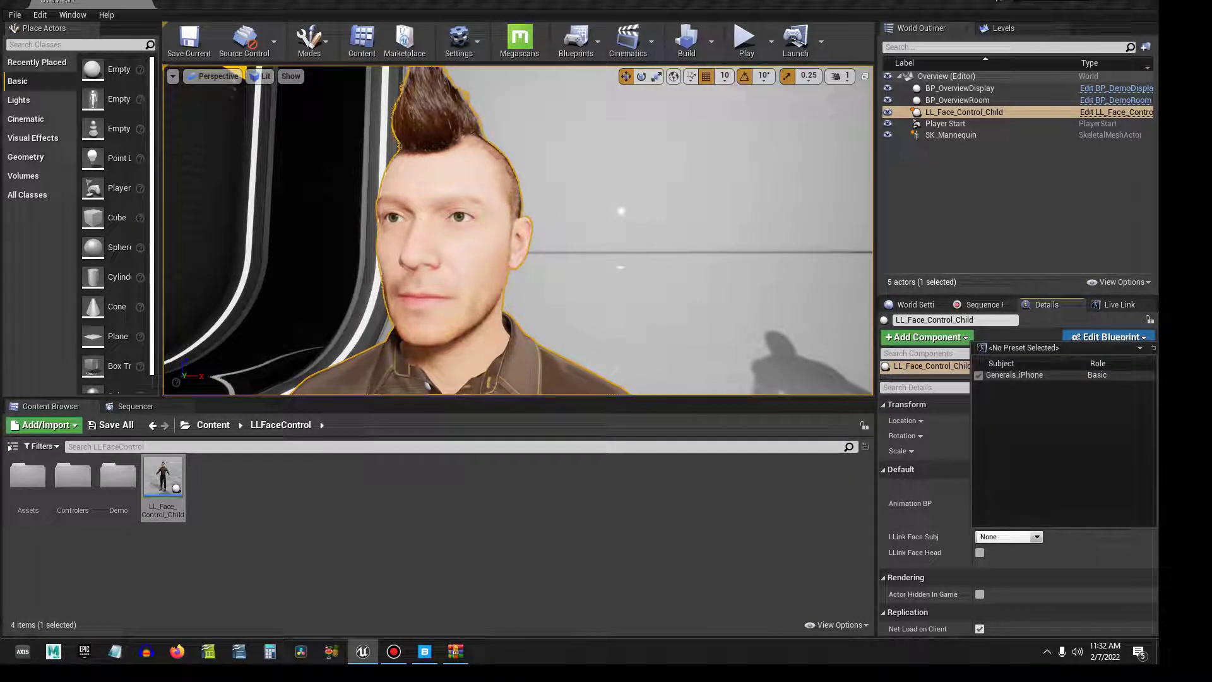
left_click(1015, 374)
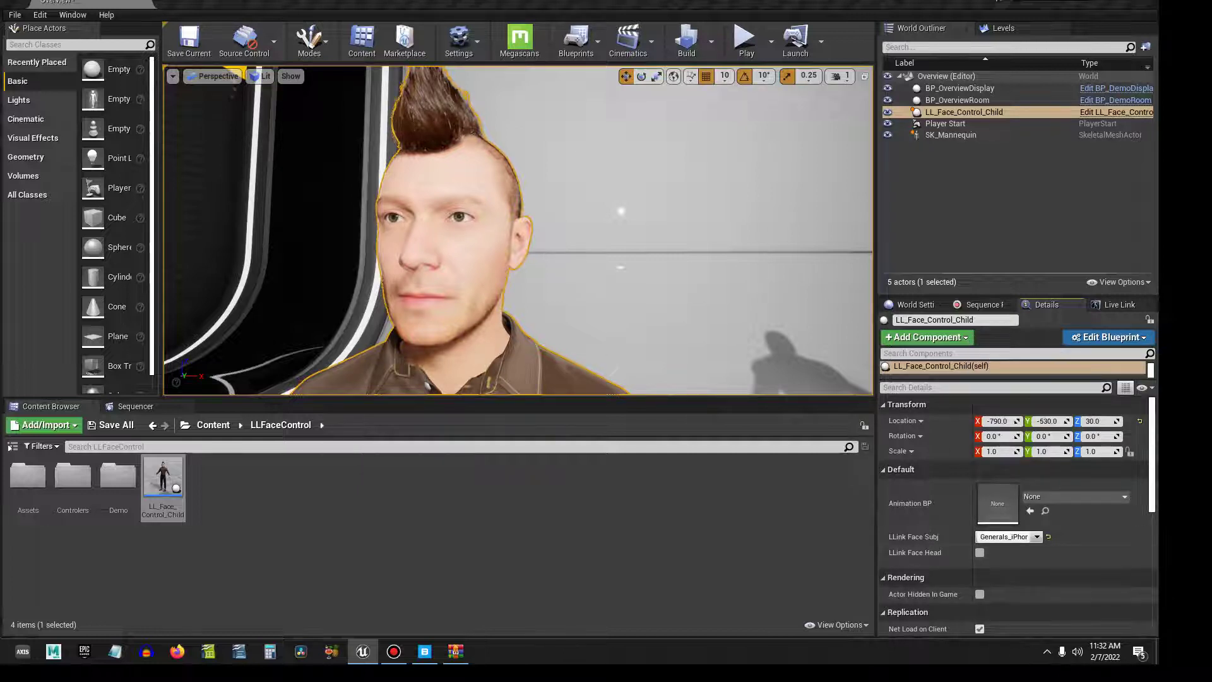
left_click(980, 553)
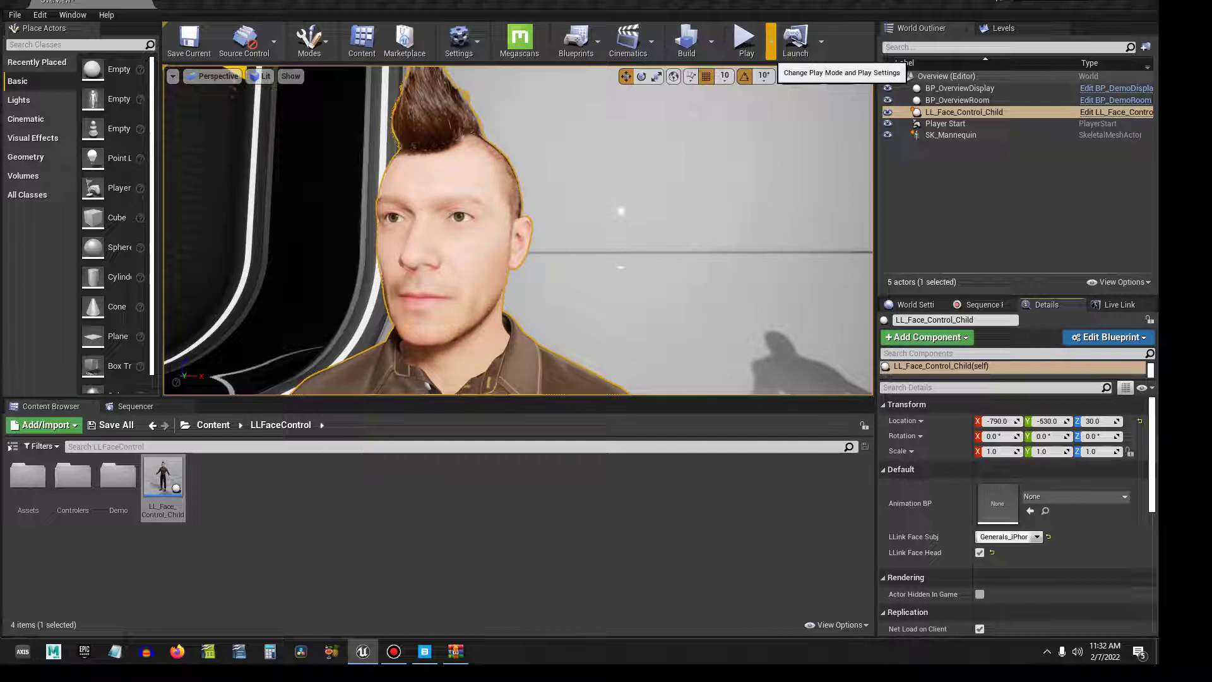
Run the level in Simulate mode to test the live facial capture on the MetaHuman, then stop the simulation
left_click(771, 42)
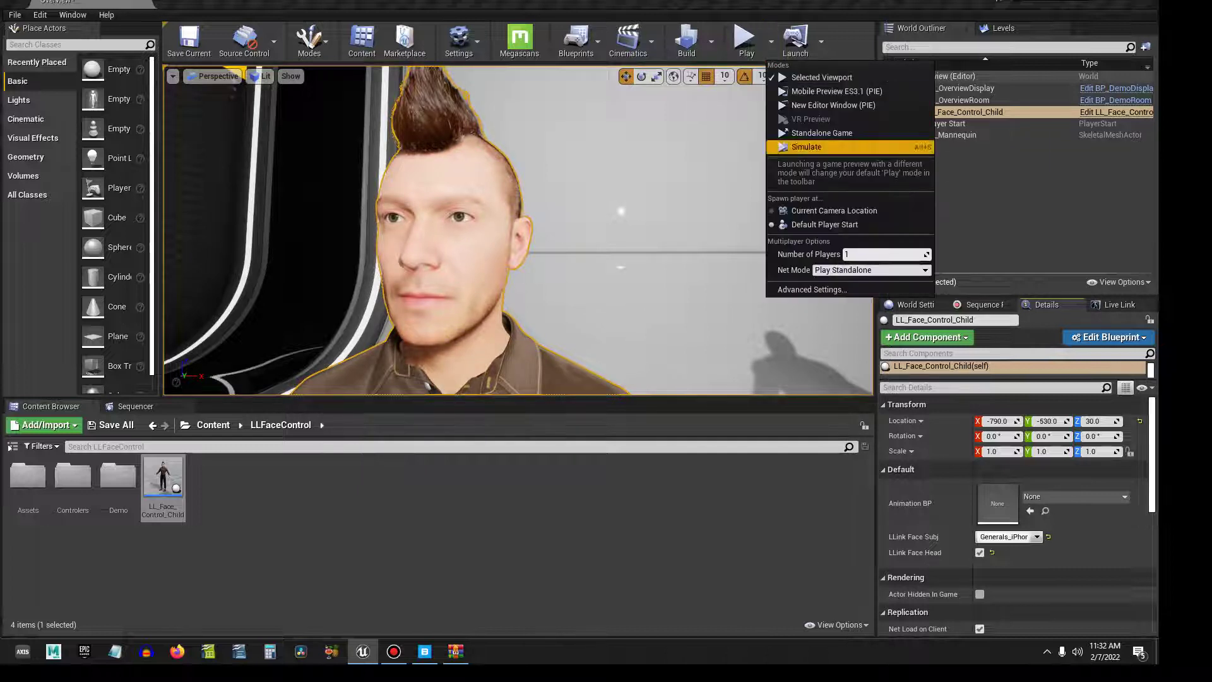
left_click(928, 148)
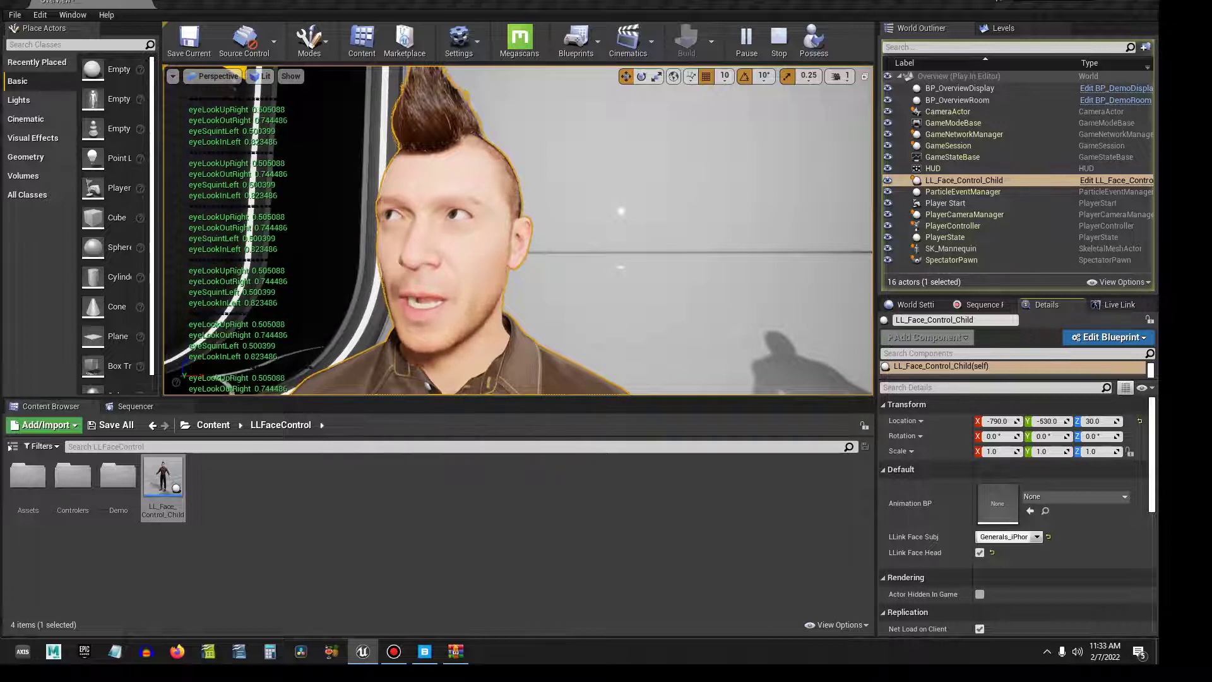
left_click(780, 43)
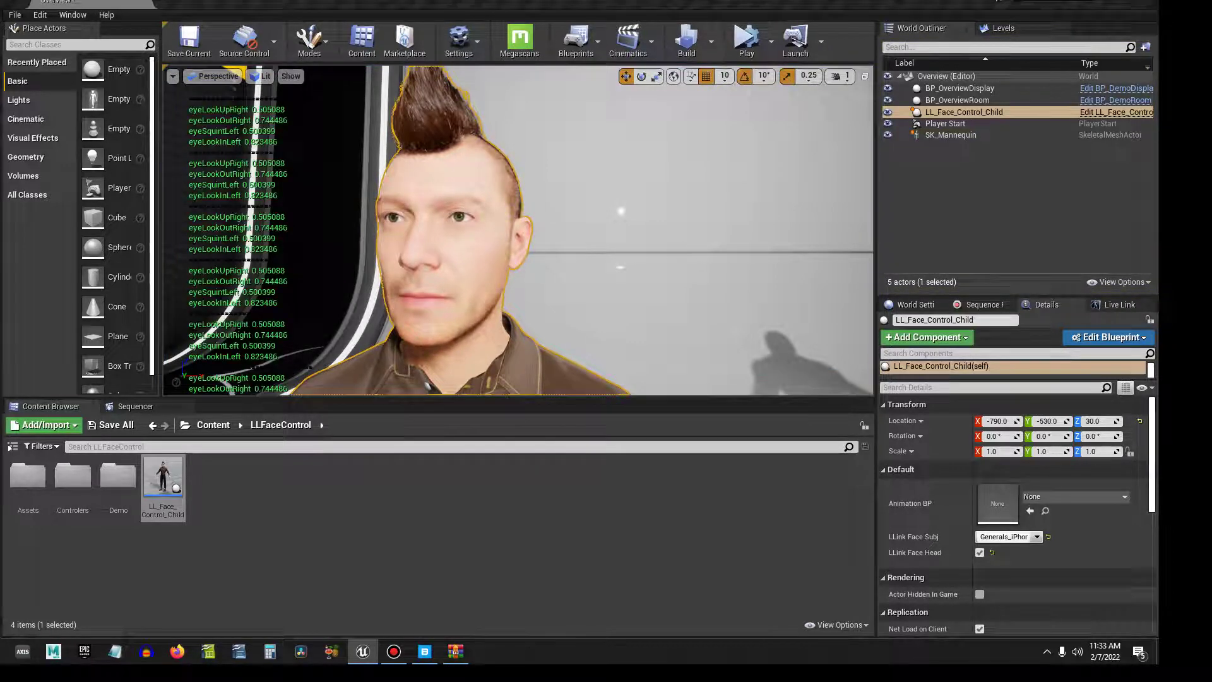